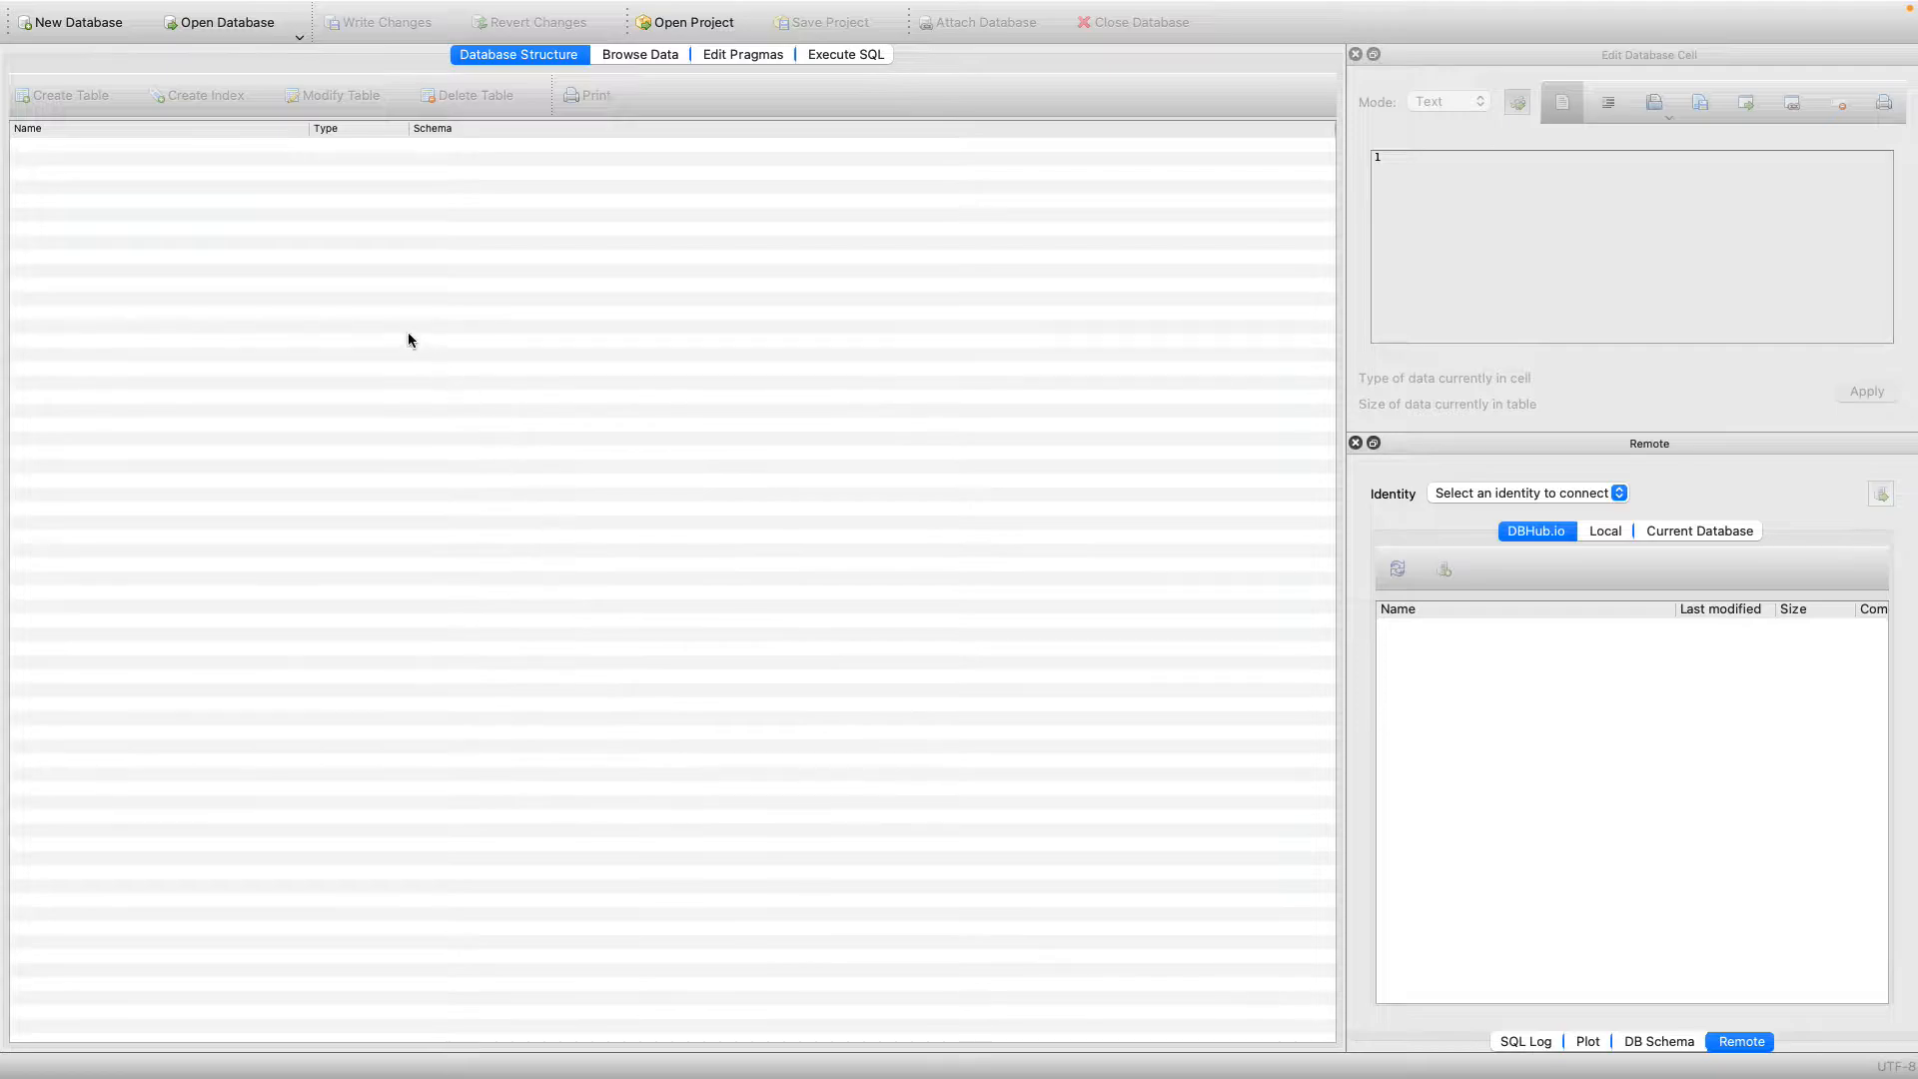
Create a new SQLite database named TestDB on the Desktop.
left_click(63, 28)
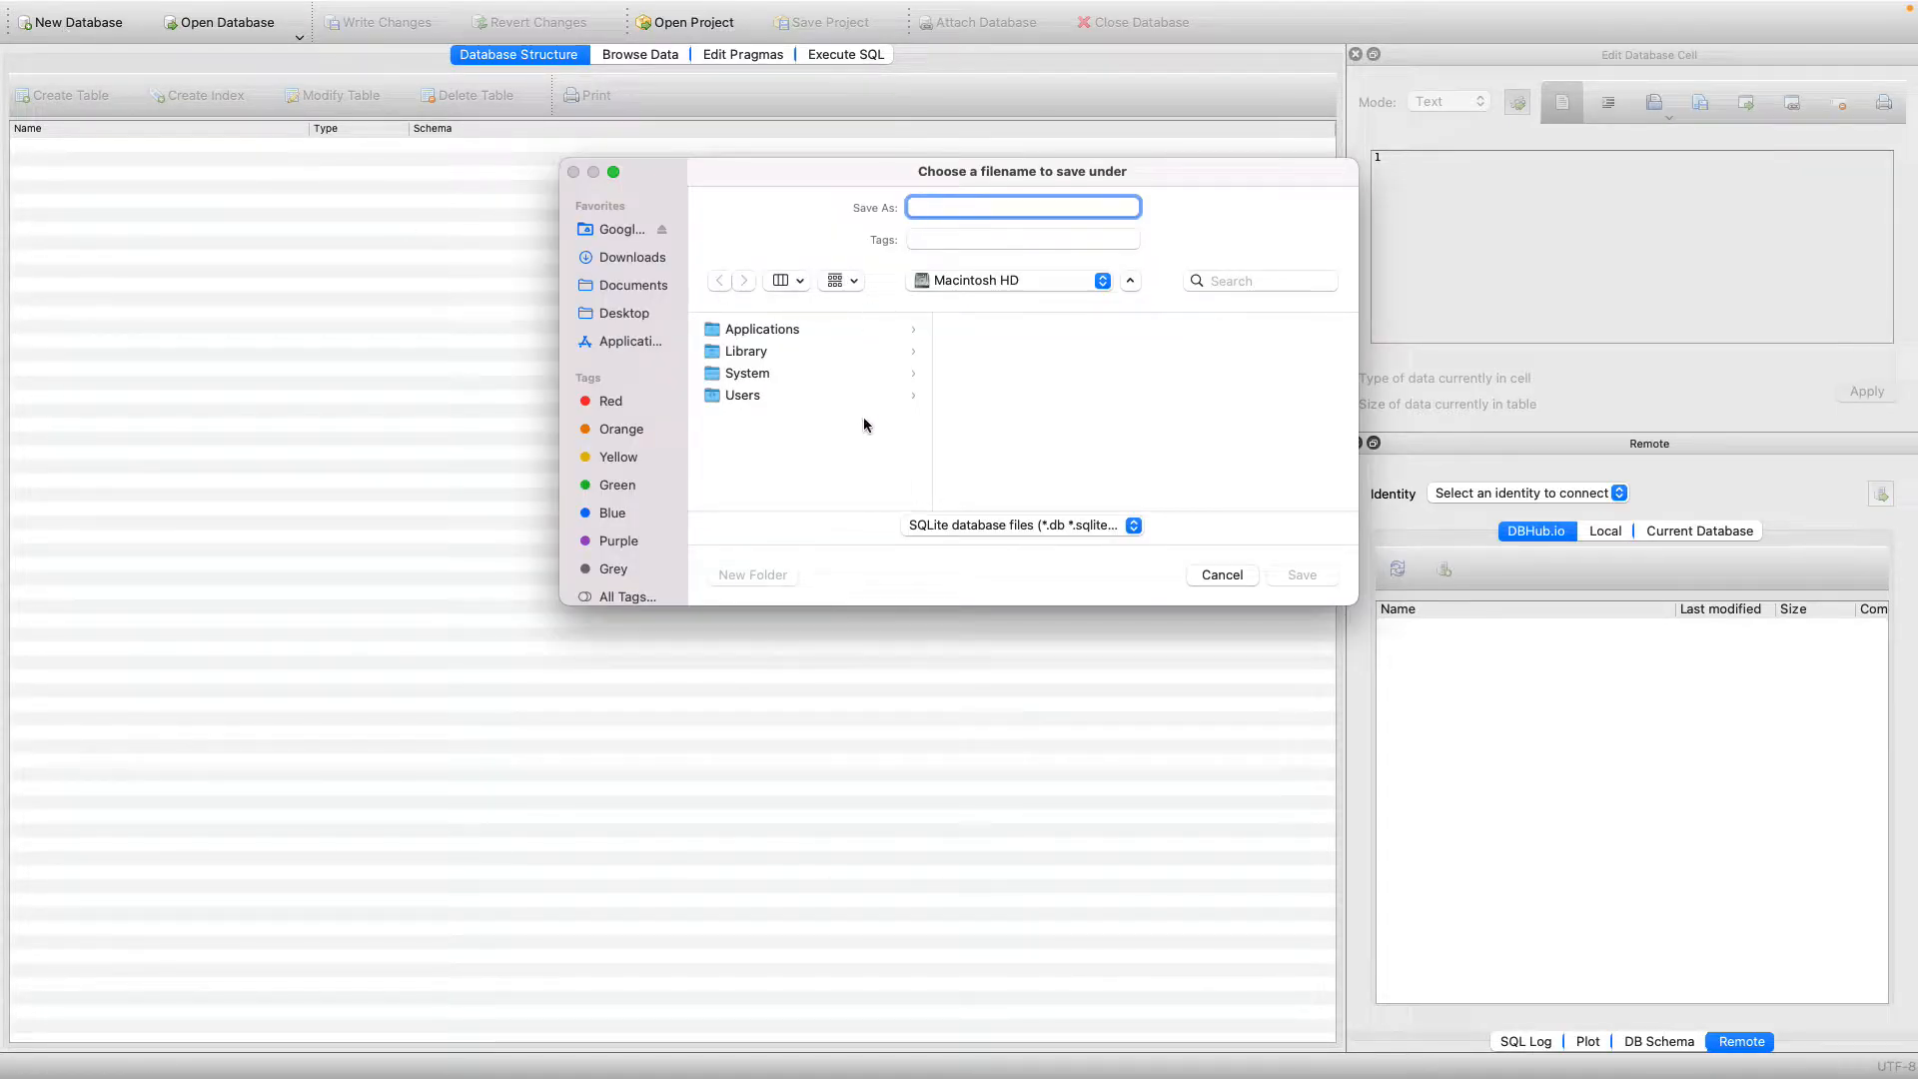
left_click(625, 312)
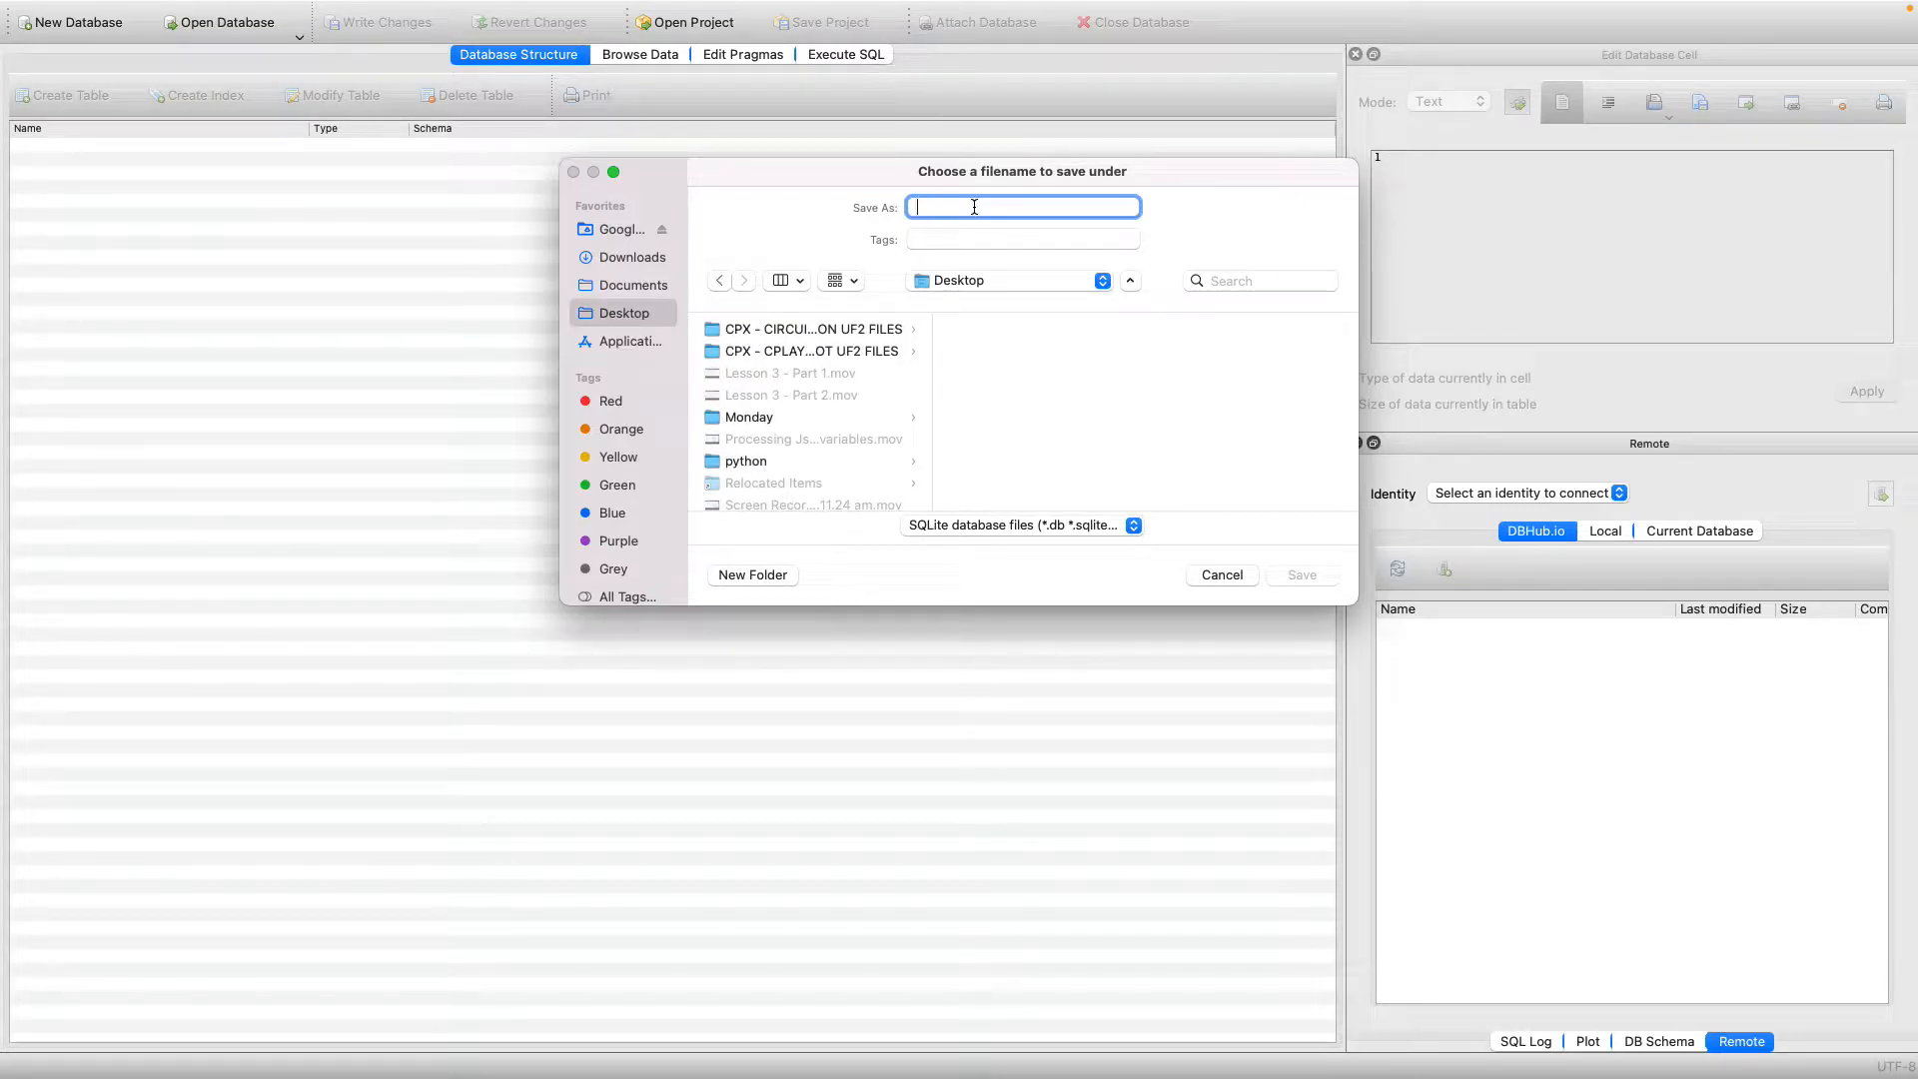
type("TestDB")
left_click(1299, 576)
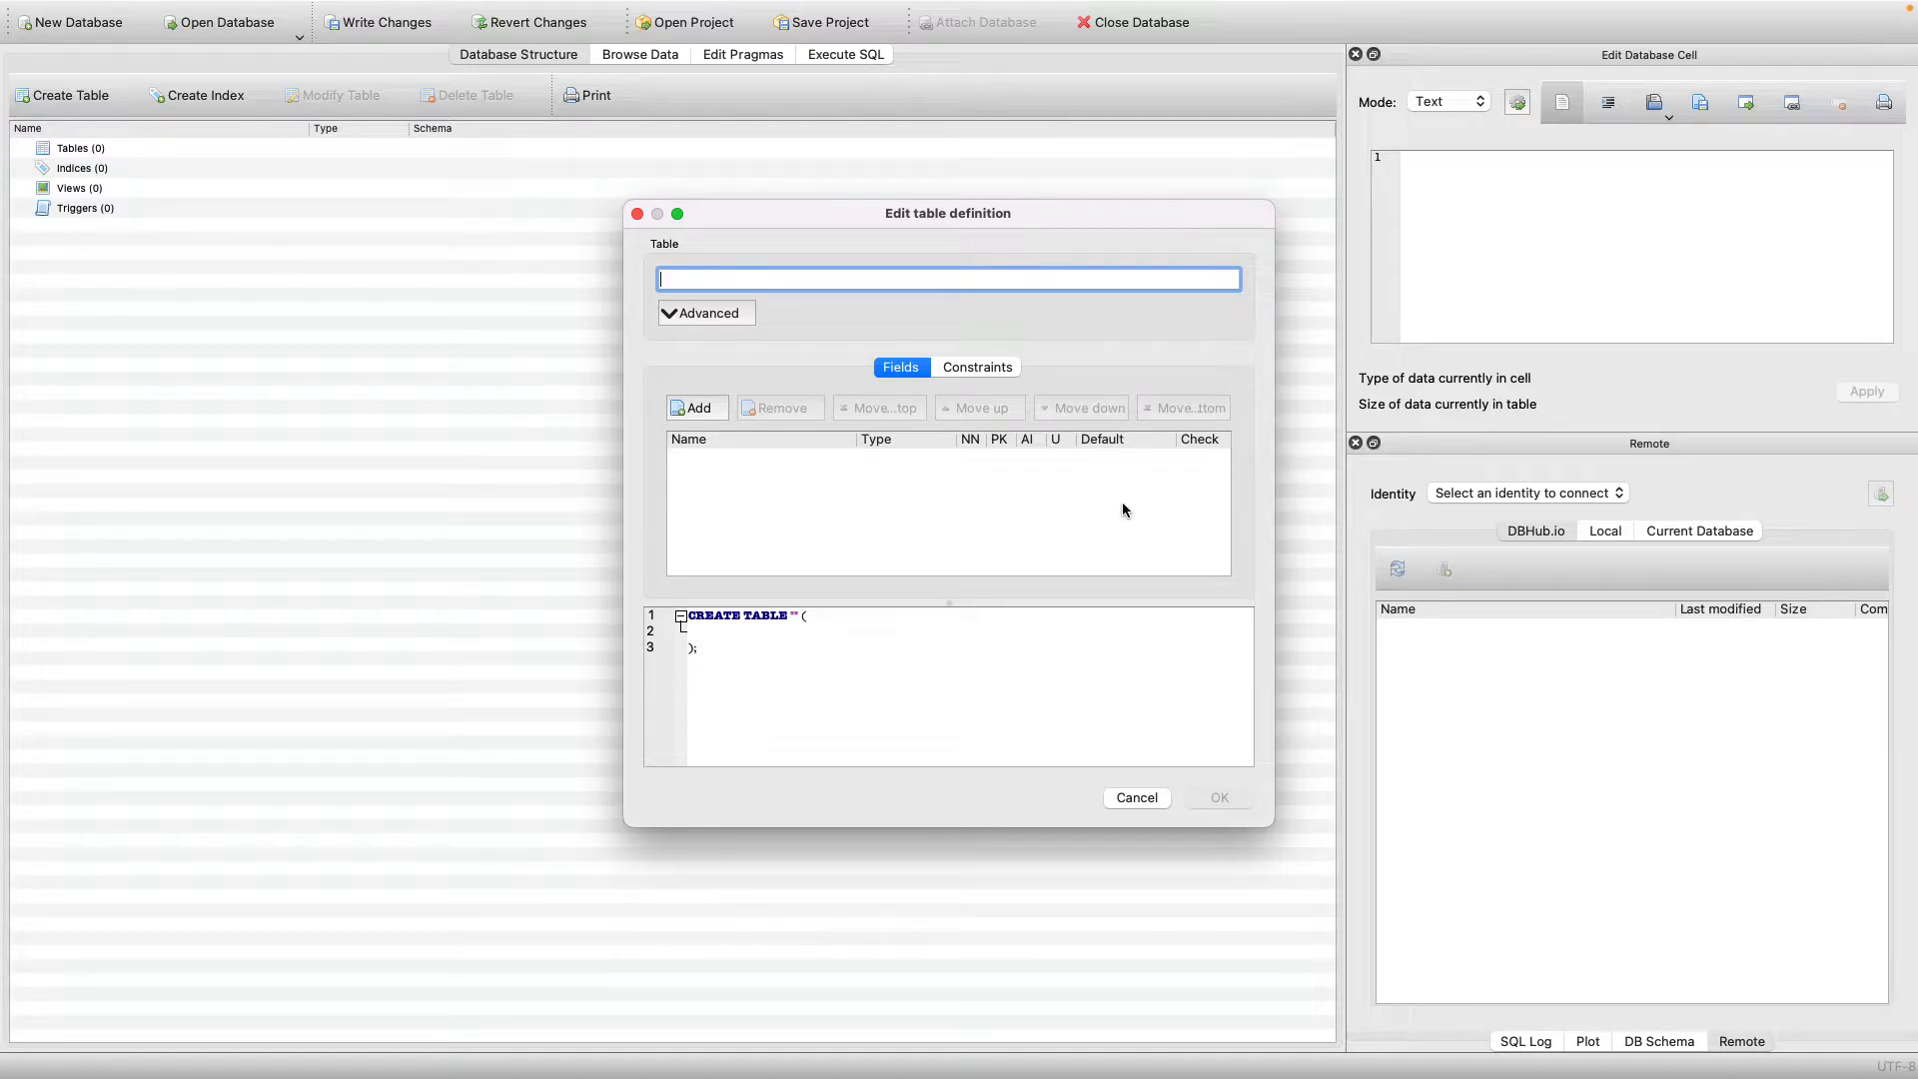
Name the new table Products and check its advanced table options.
type("Products")
left_click(717, 458)
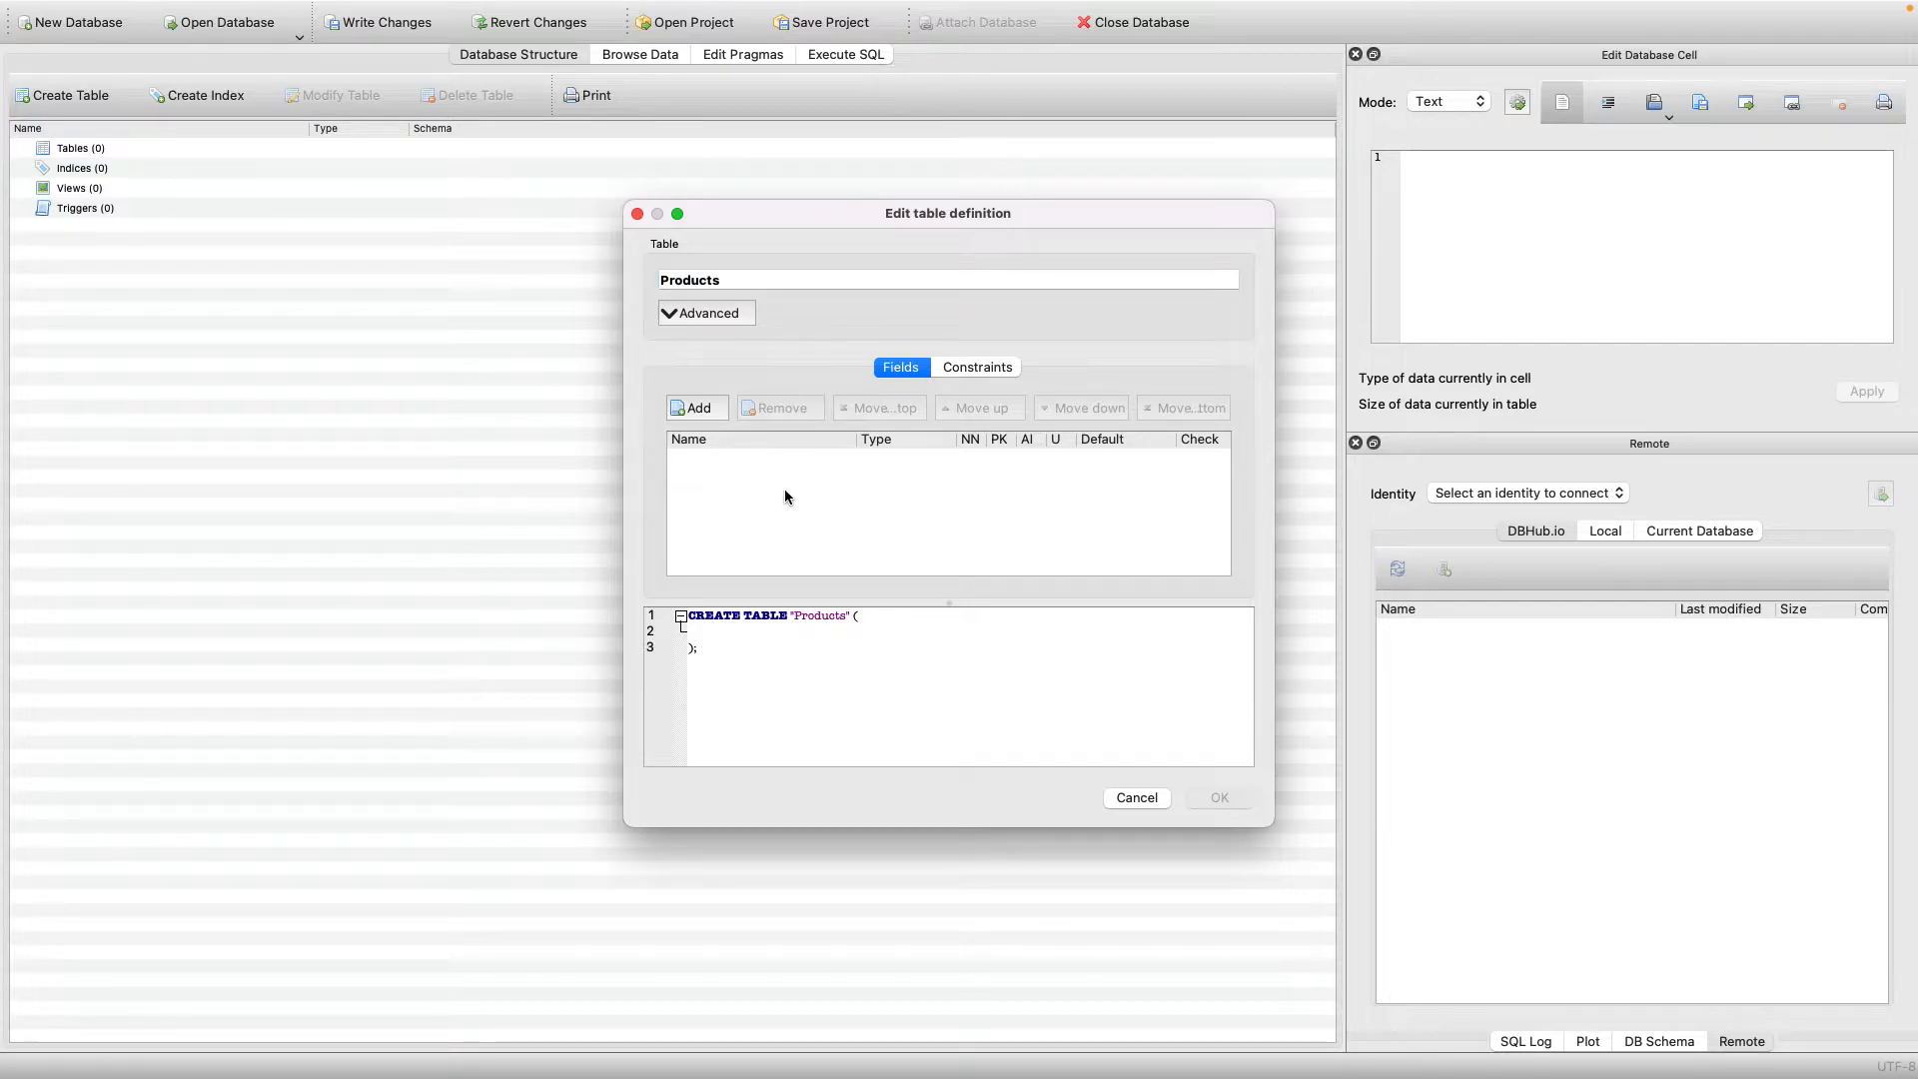
left_click(672, 309)
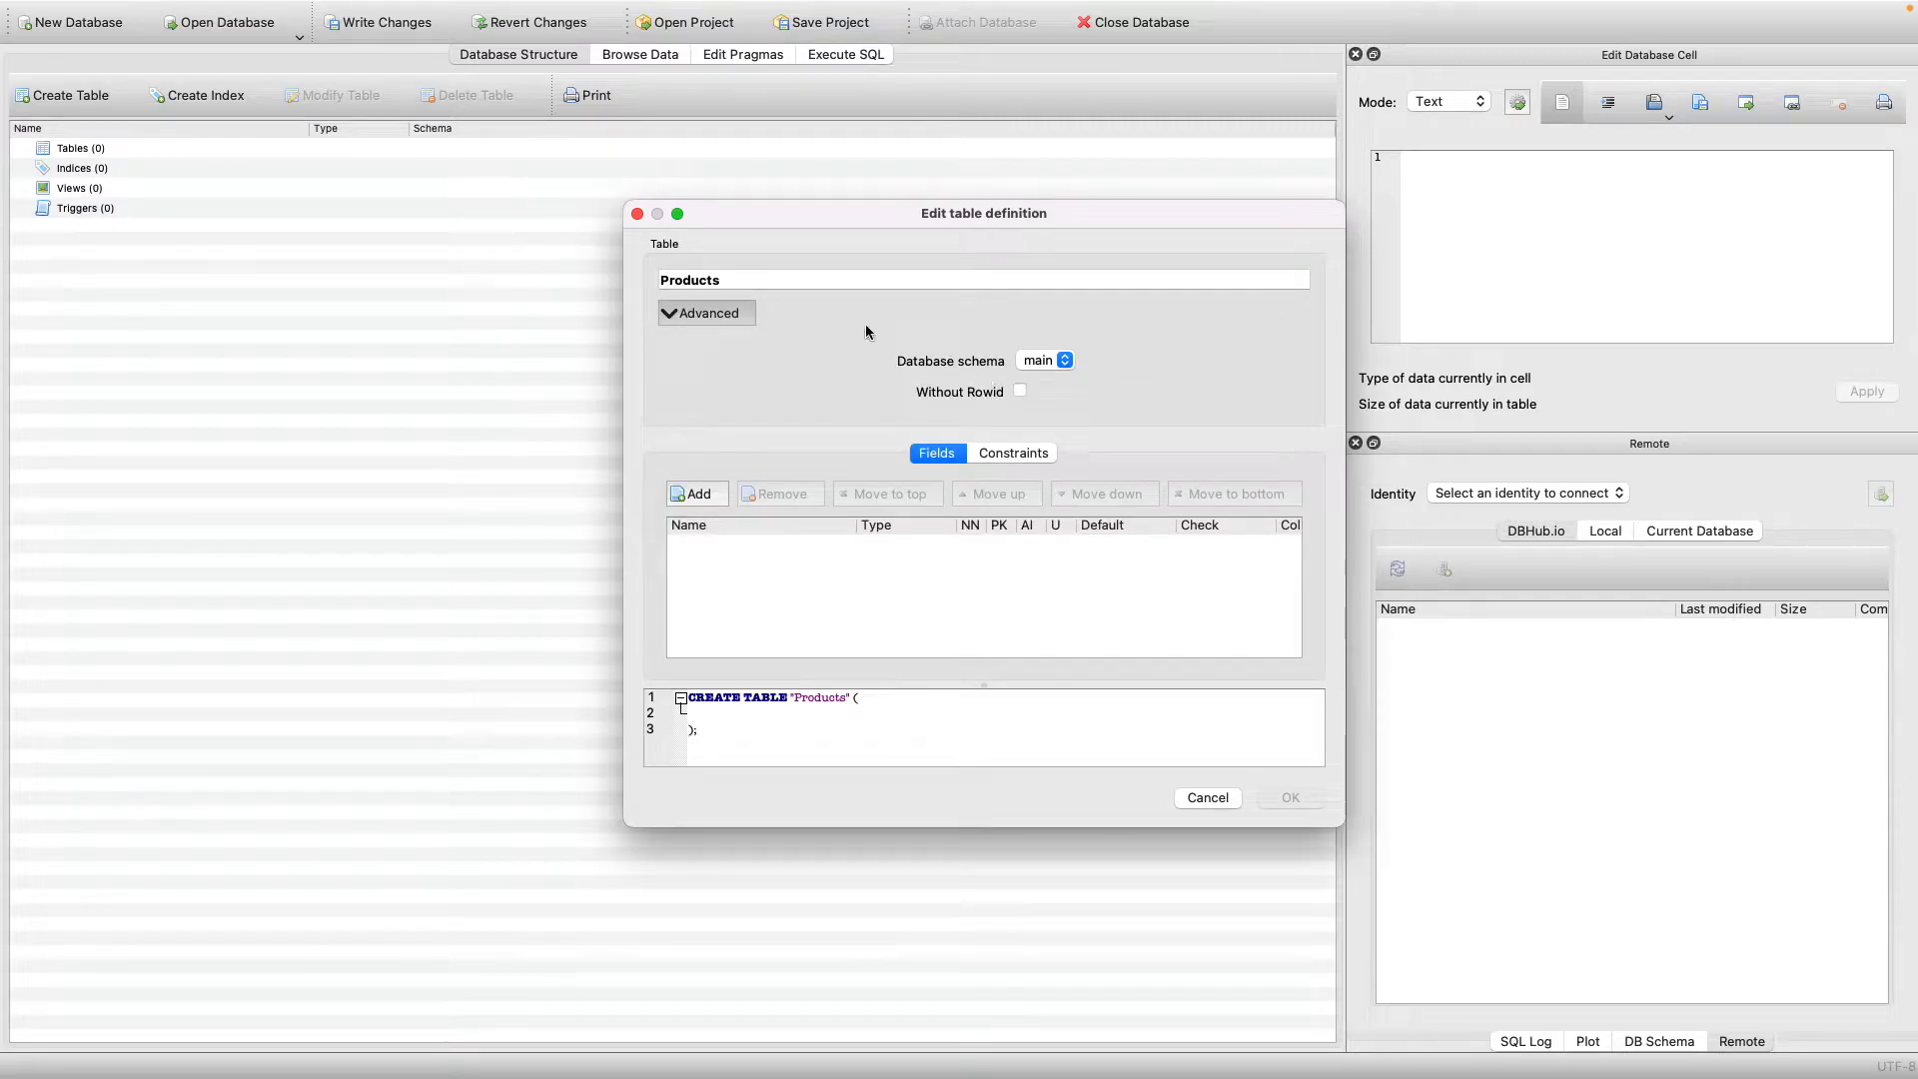
left_click(683, 317)
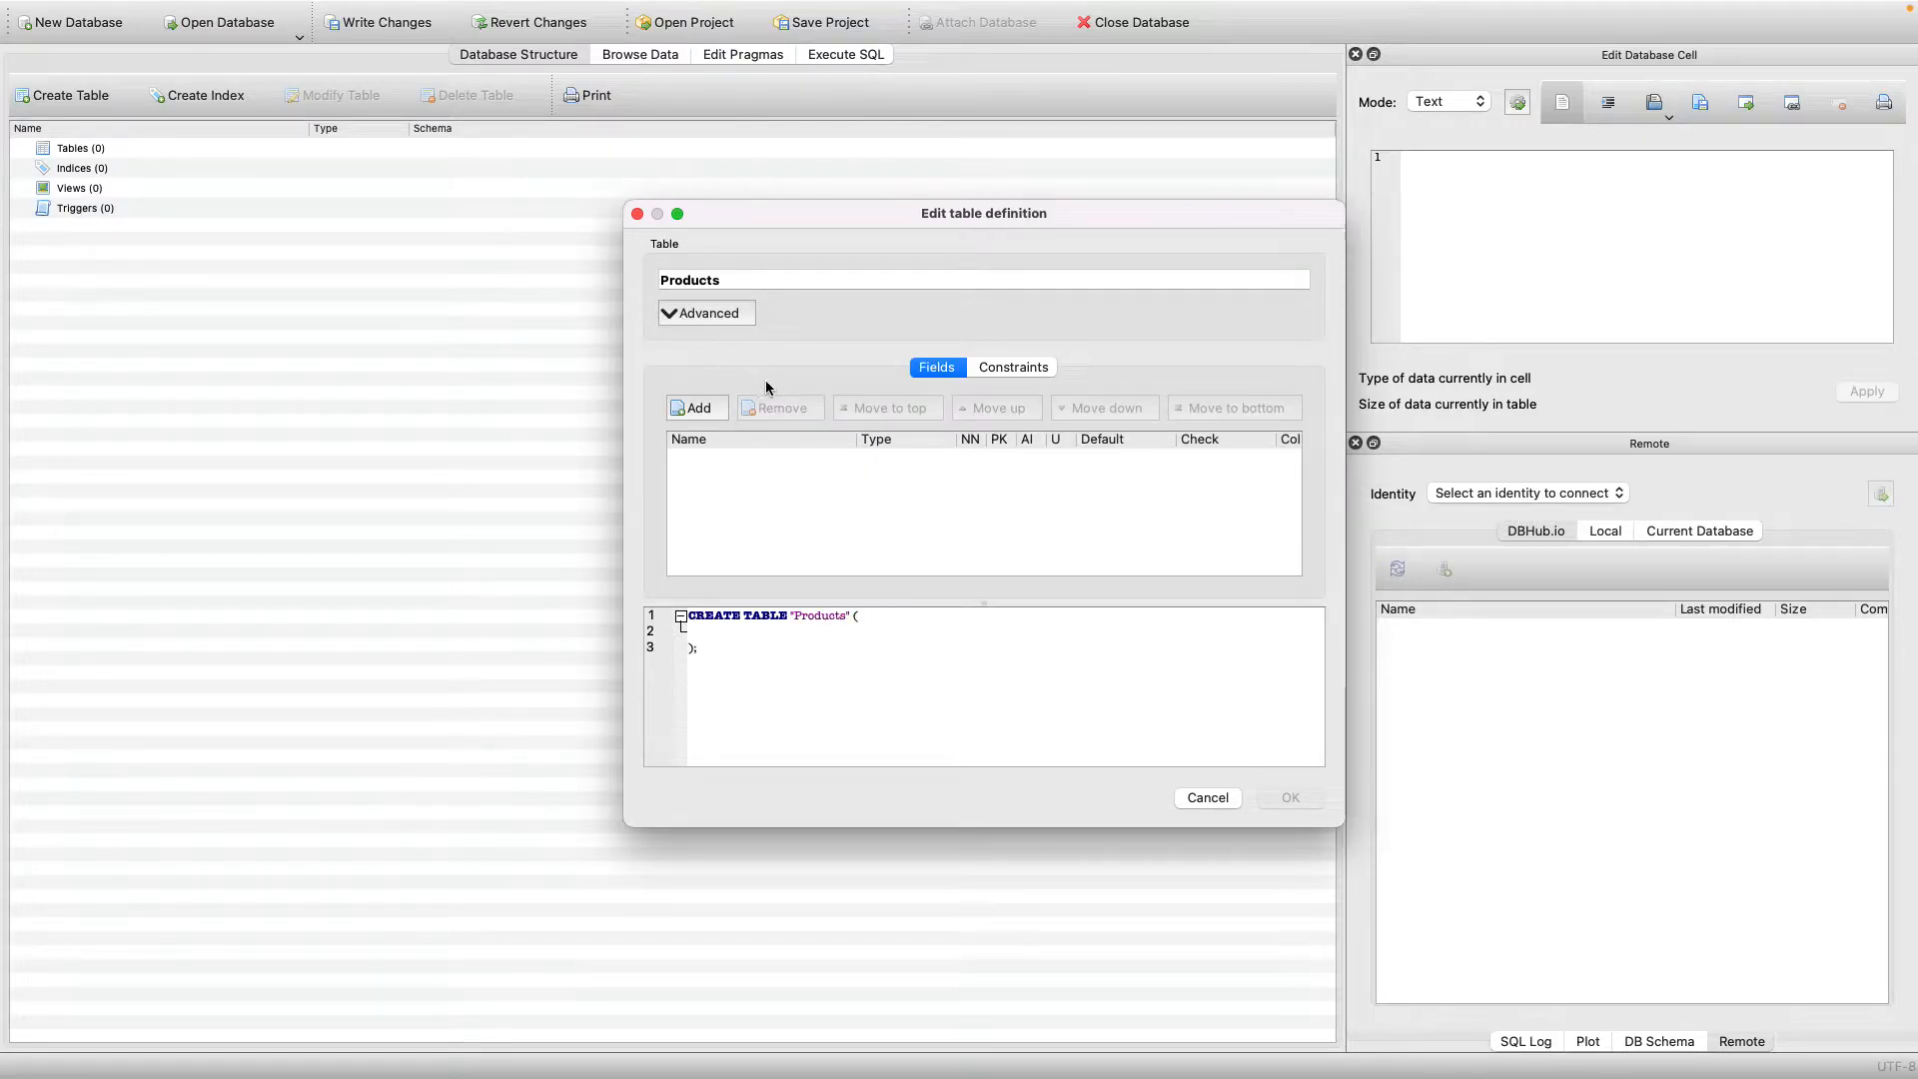
Add an INTEGER field named productId and make it a not-null, auto-incrementing primary key.
left_click(699, 409)
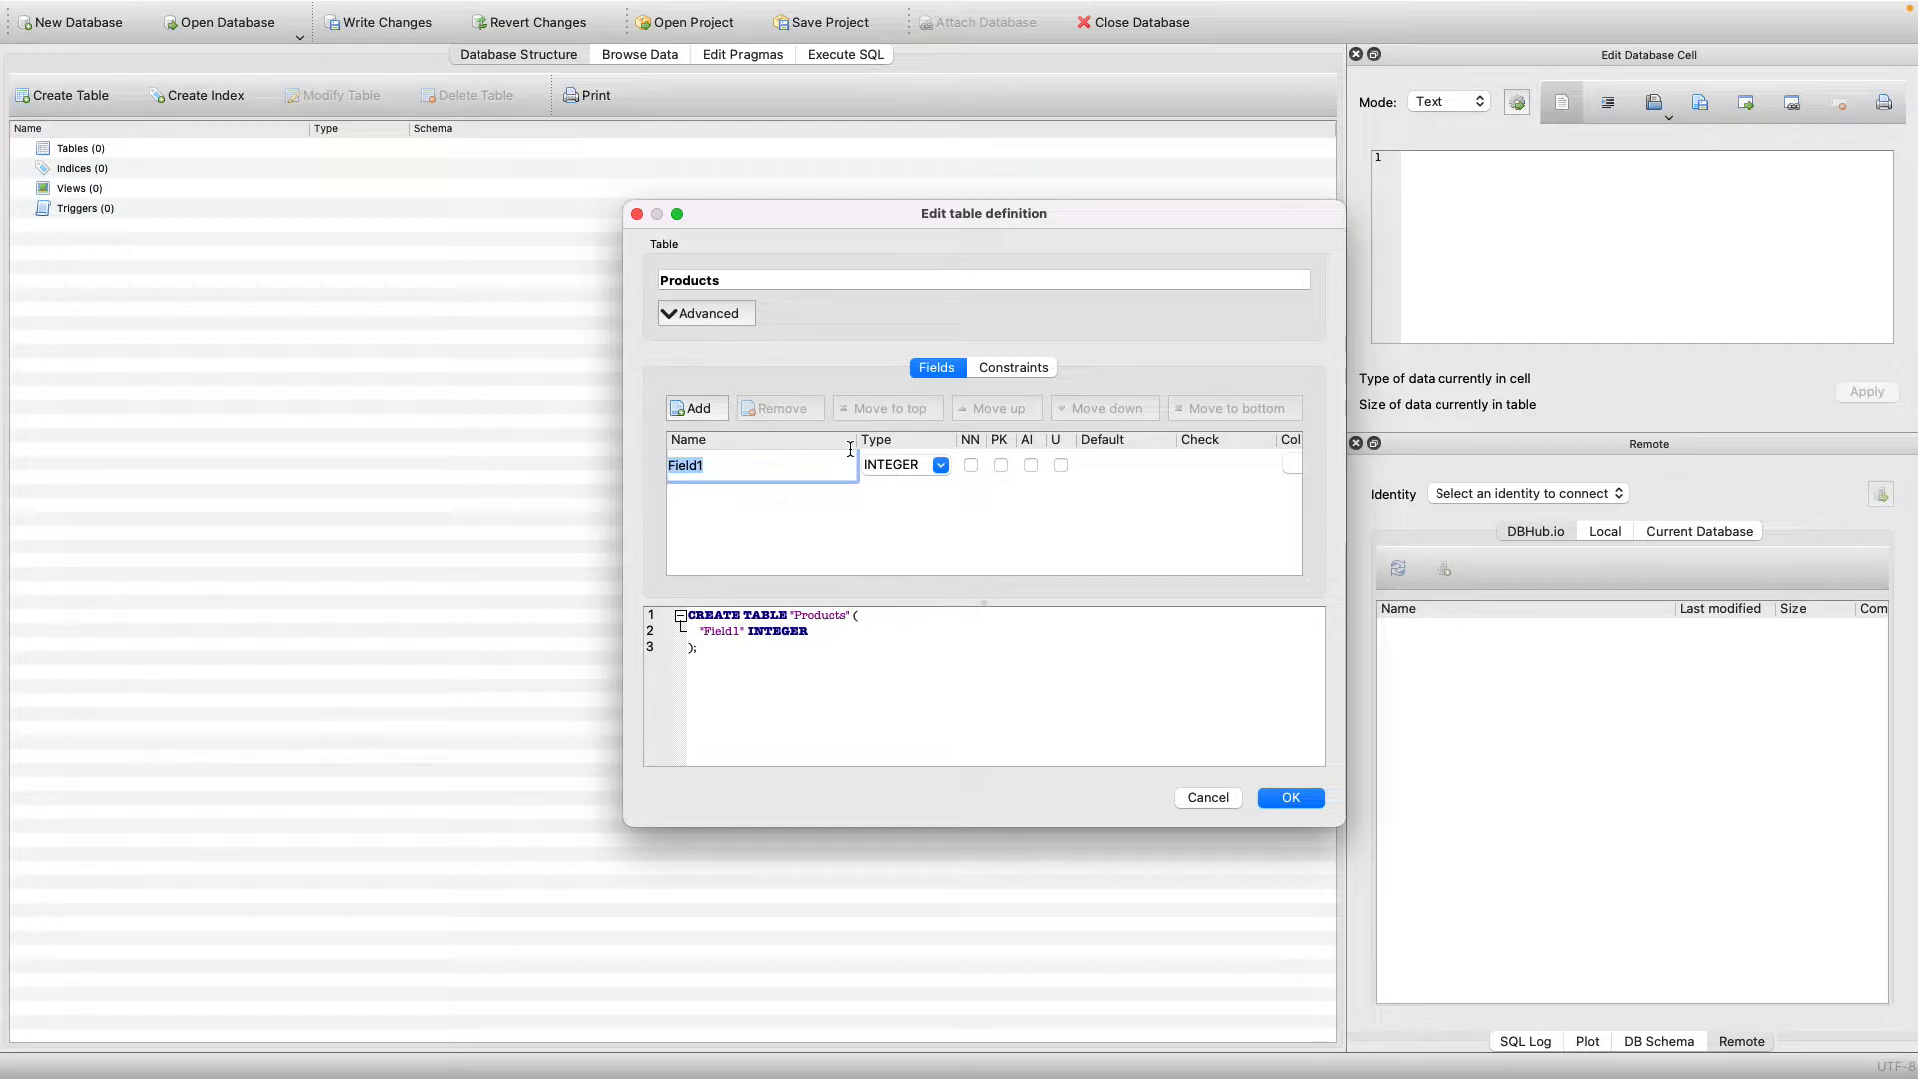
type("p")
type("roductId")
left_click_drag(1344, 644, 1636, 645)
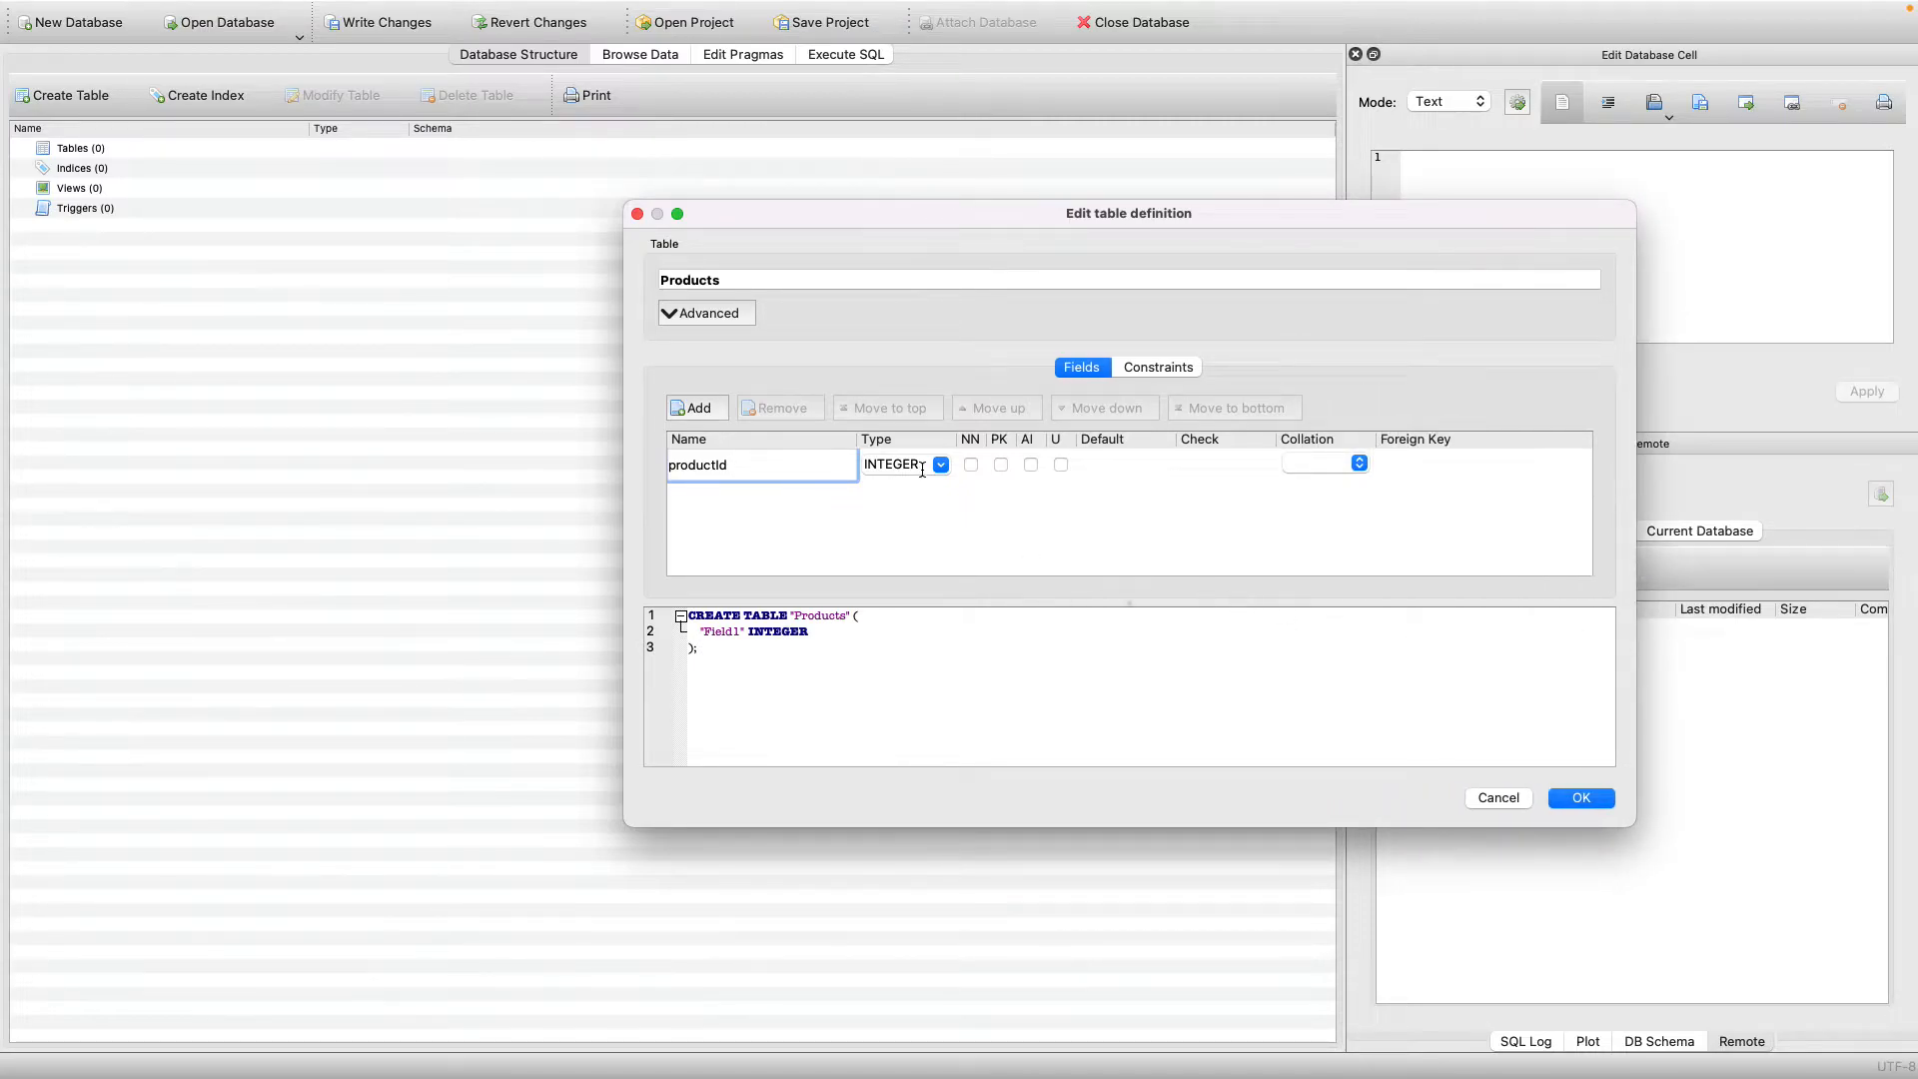
left_click(921, 466)
left_click(921, 466)
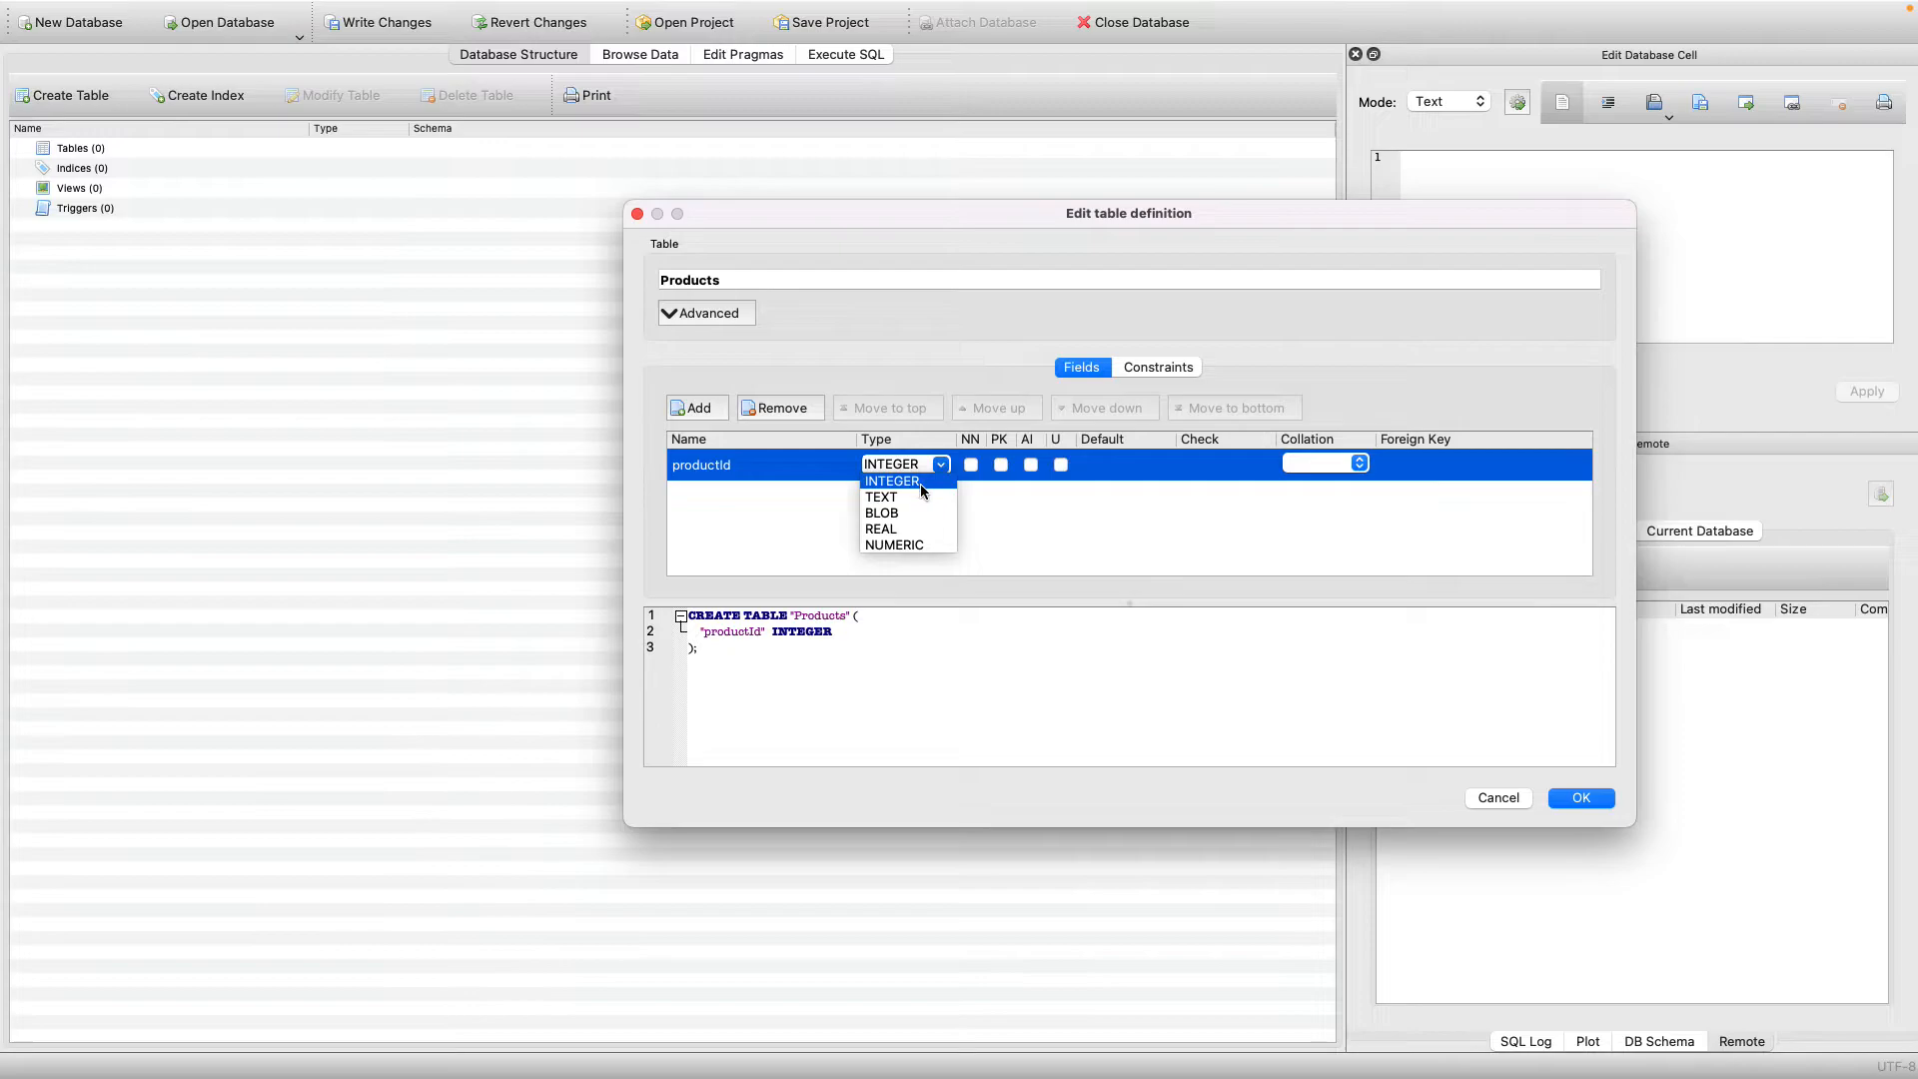
left_click(921, 484)
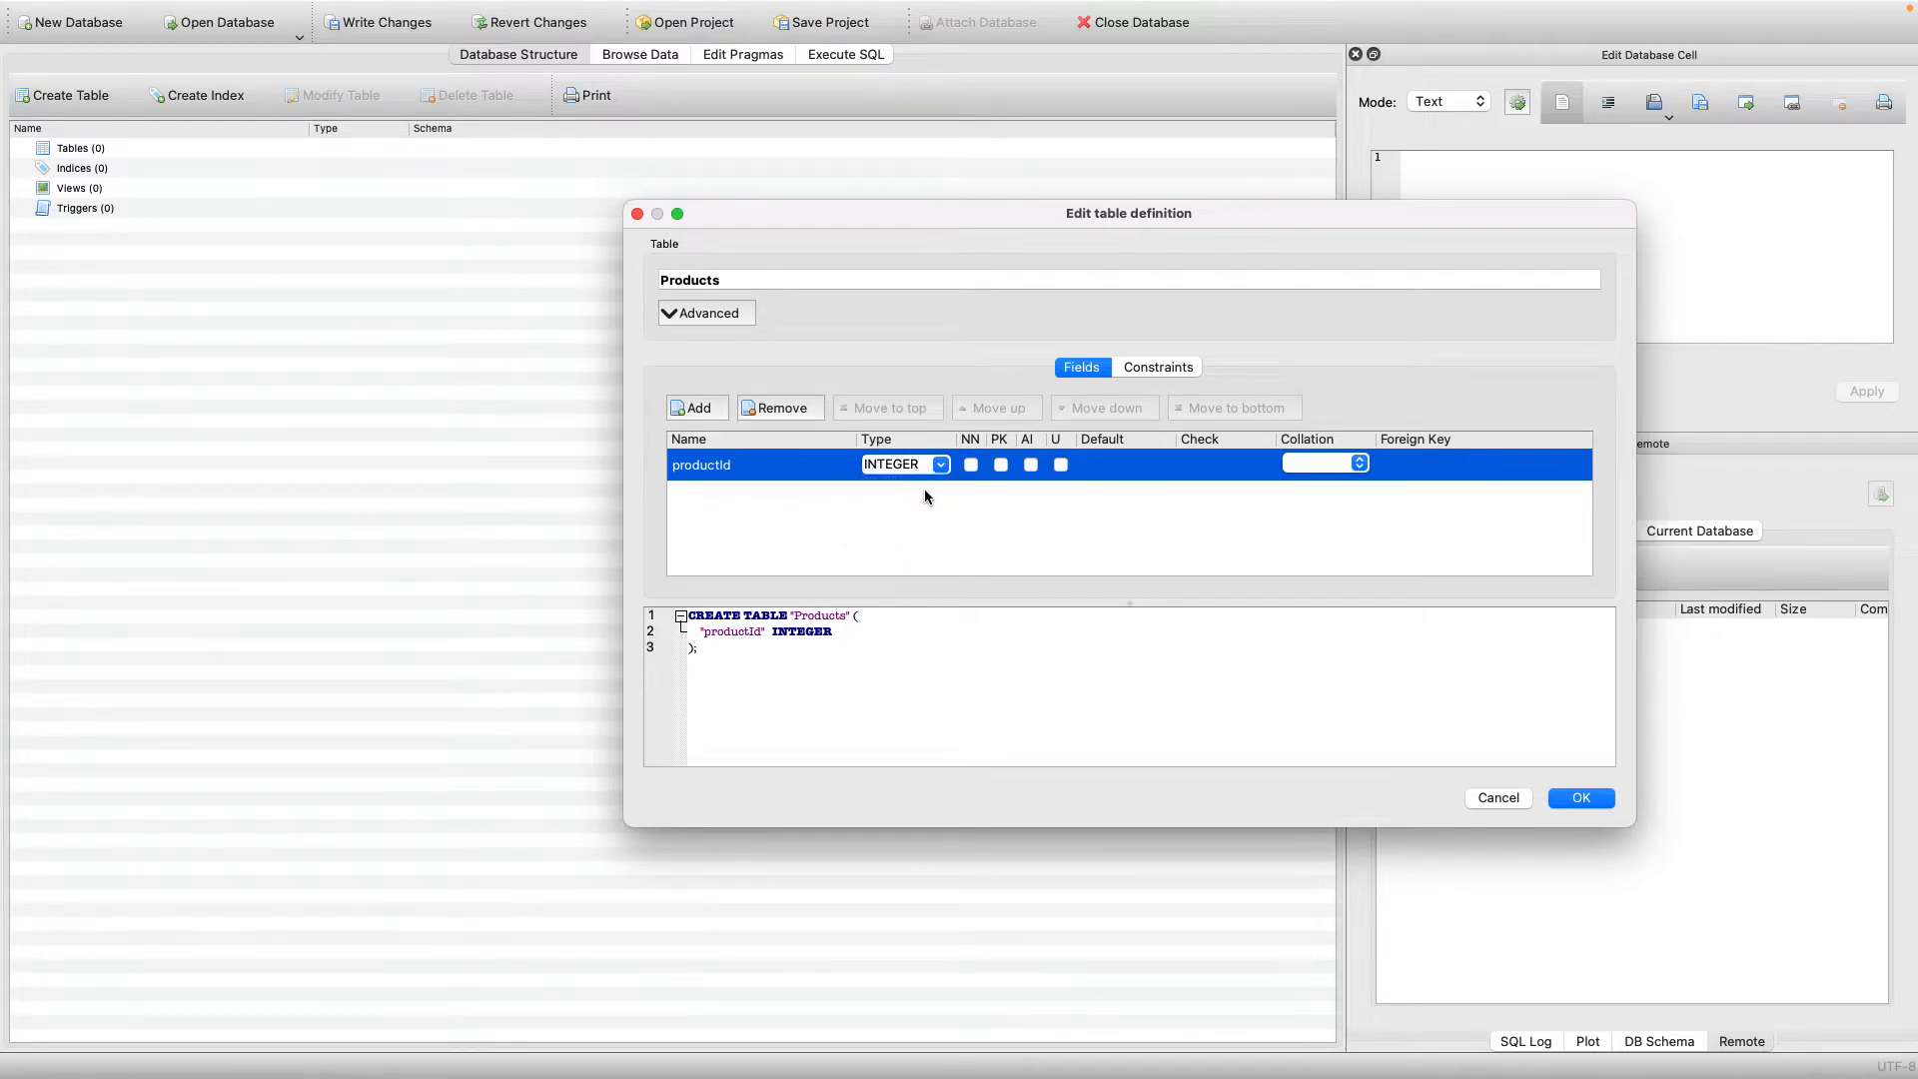
left_click(1032, 466)
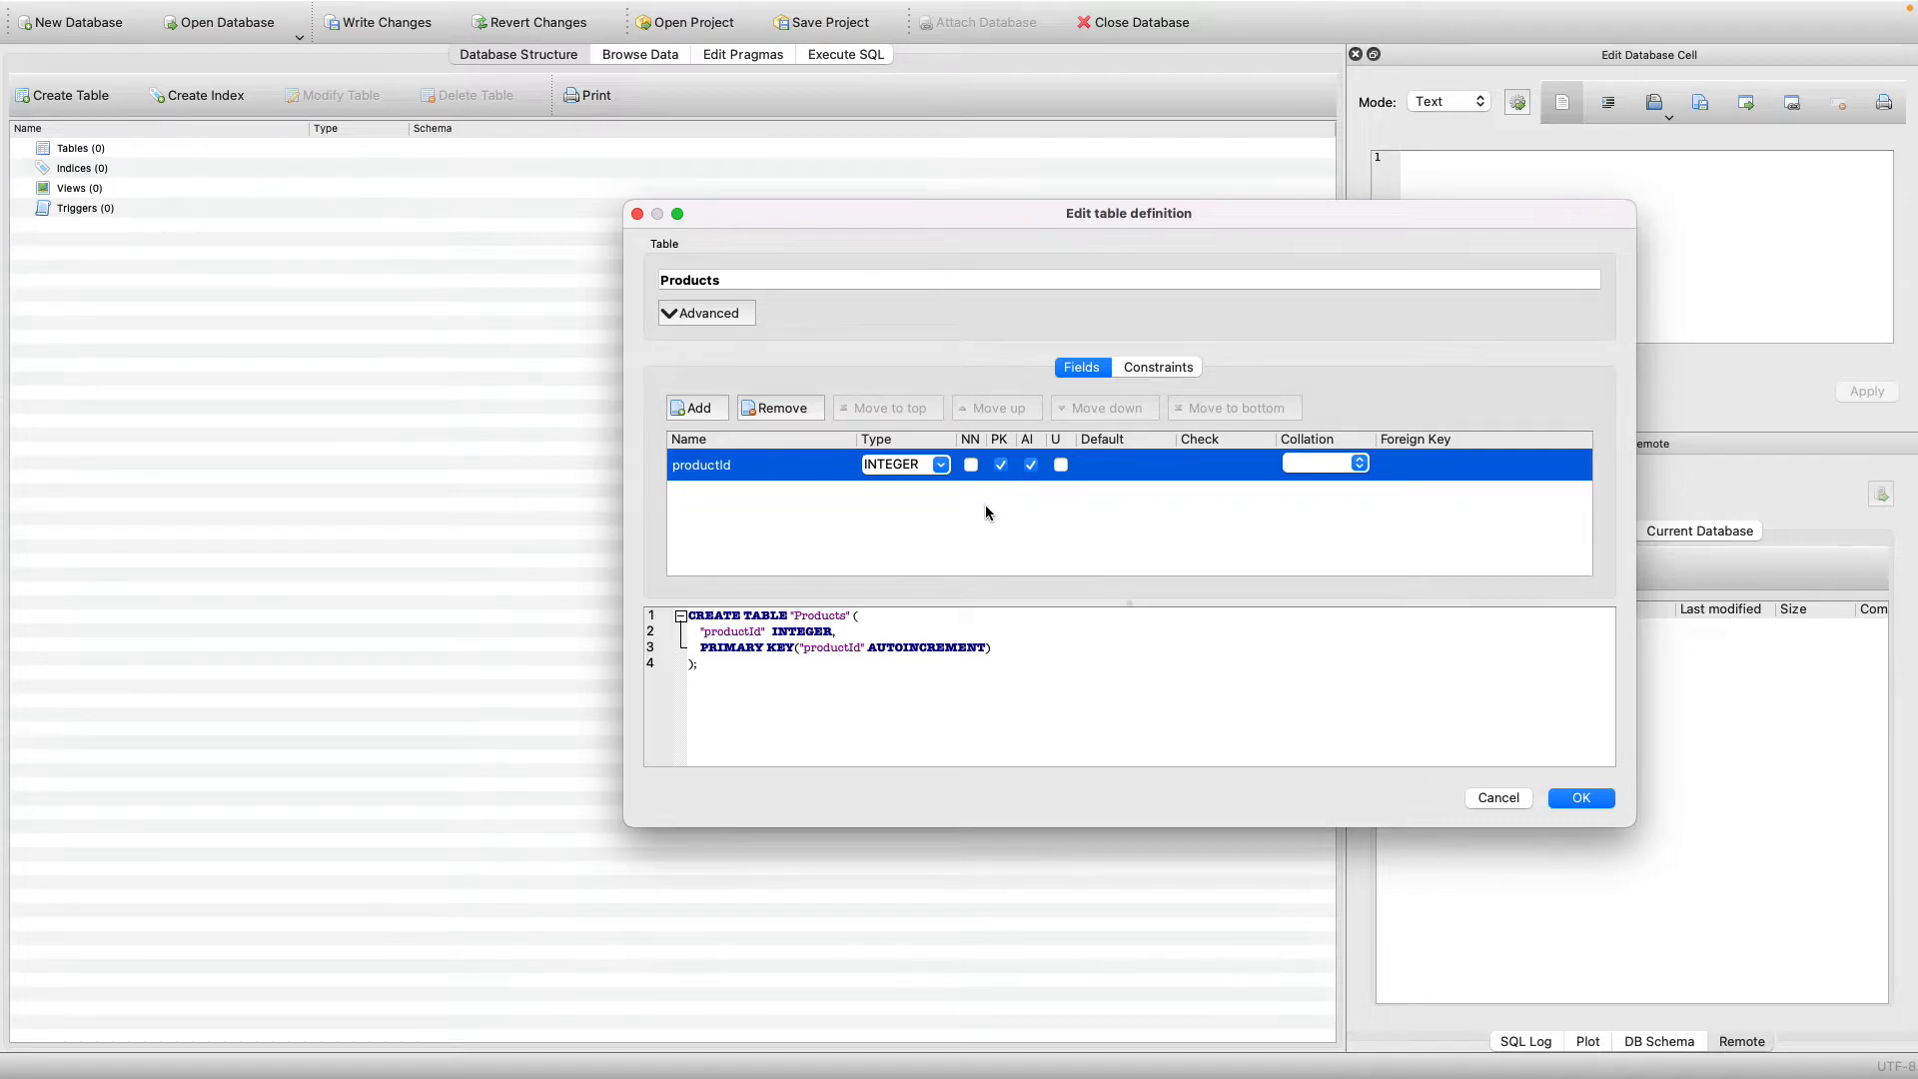
left_click(970, 464)
Add a second field called name with type TEXT and mark it not null.
left_click(696, 408)
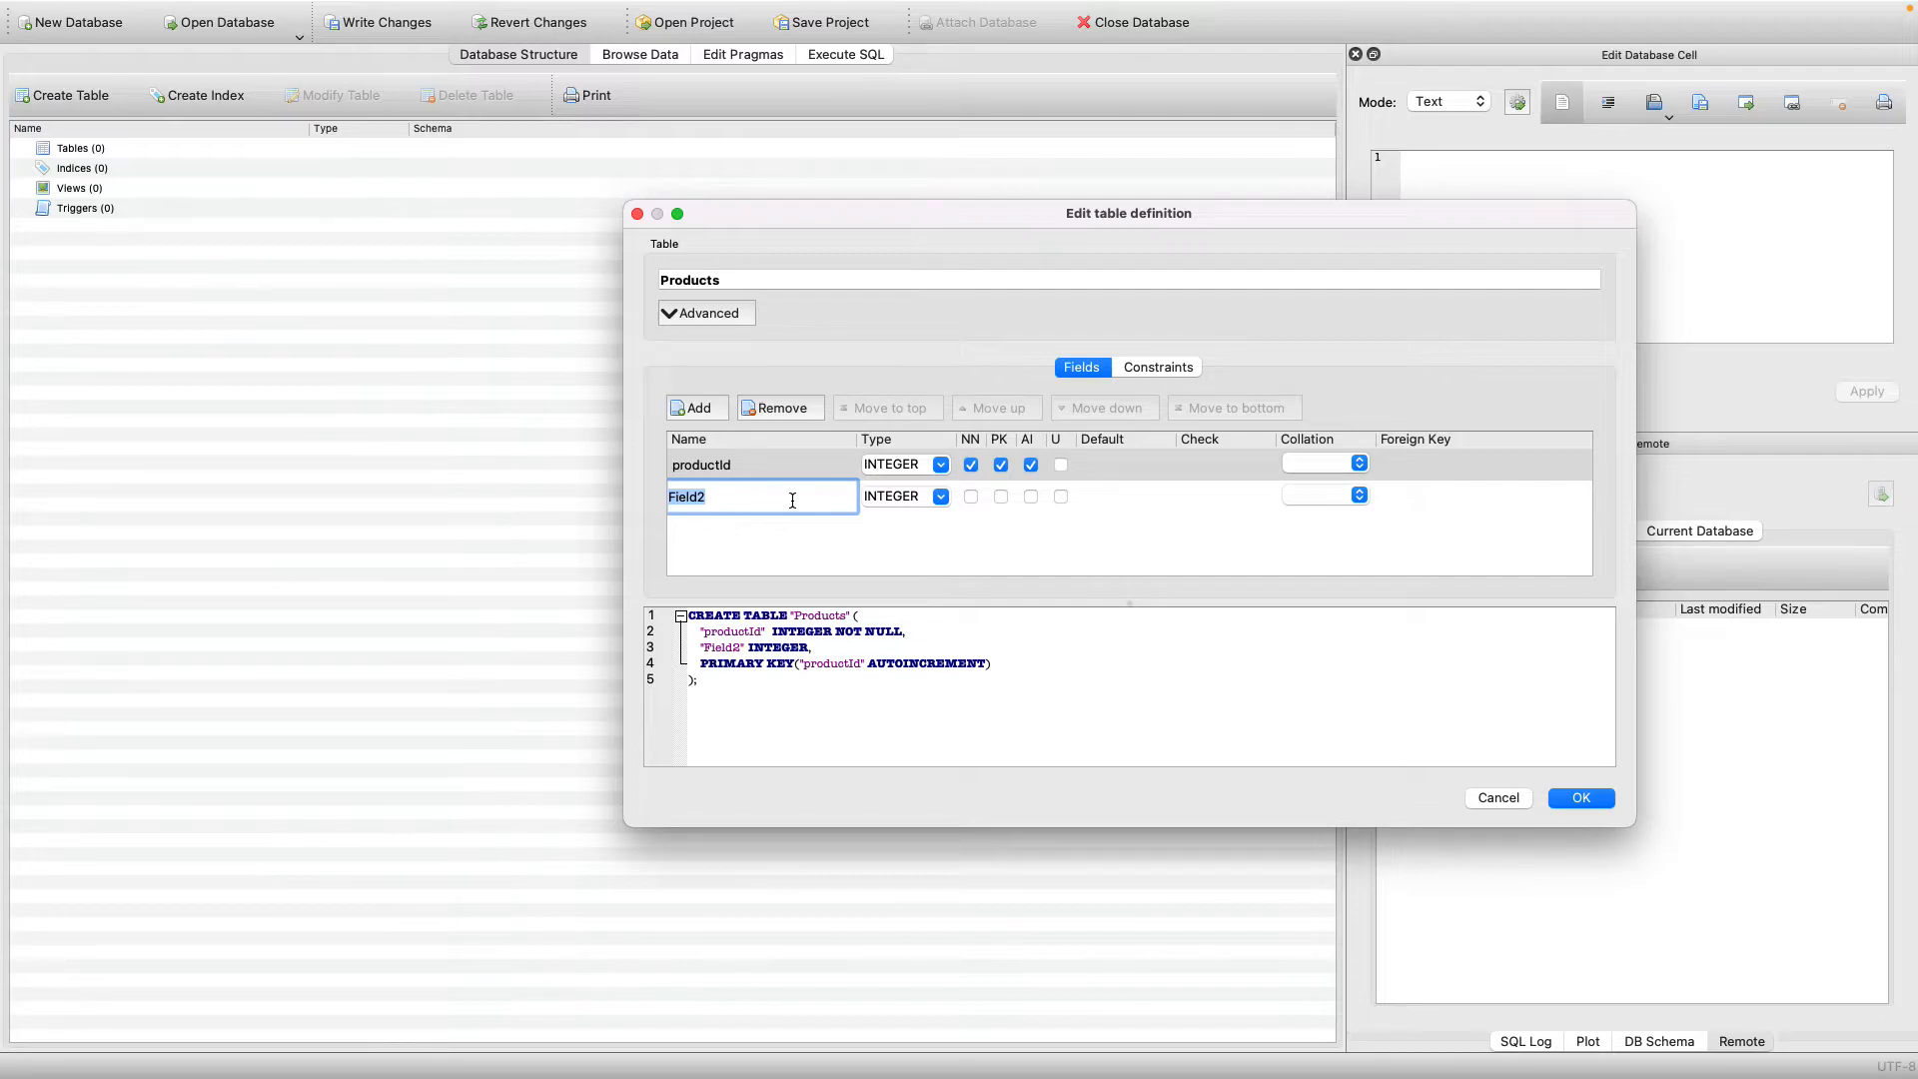
type("name")
left_click(943, 498)
left_click(881, 531)
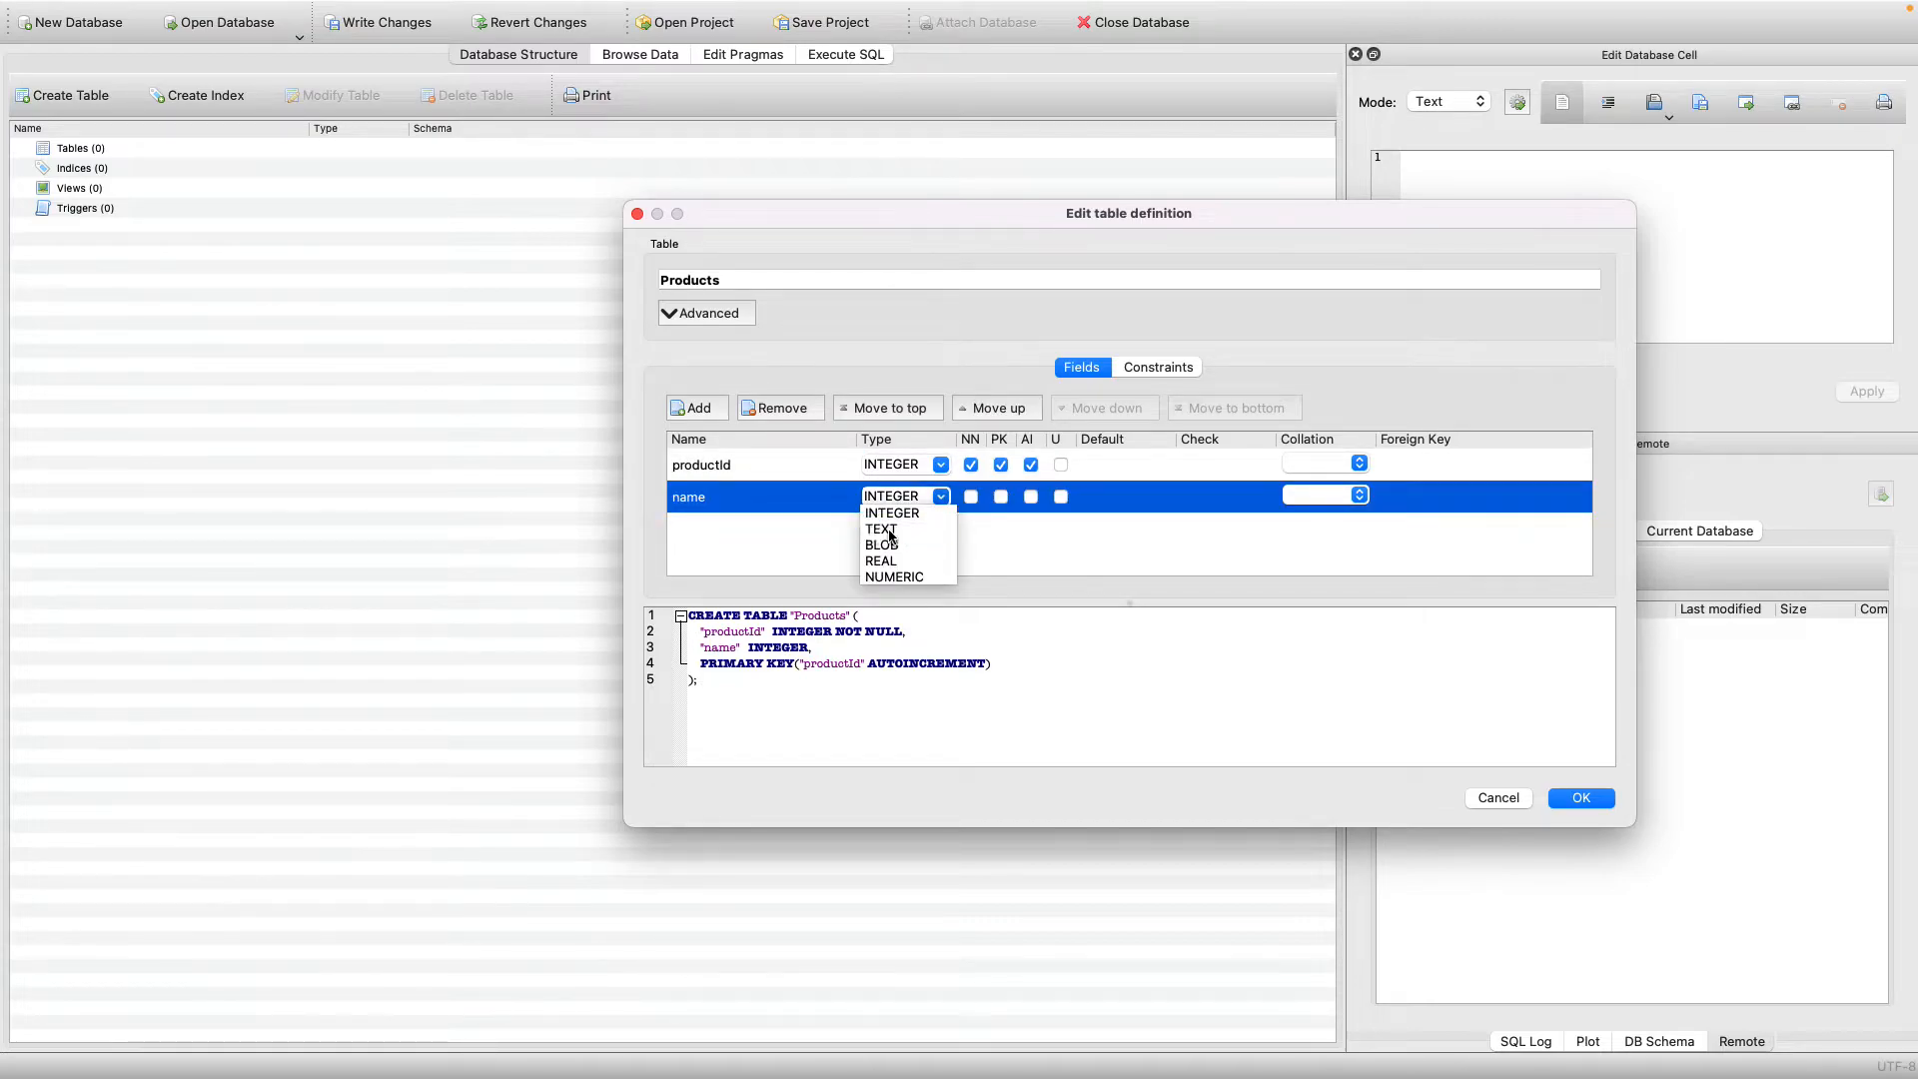
left_click(972, 497)
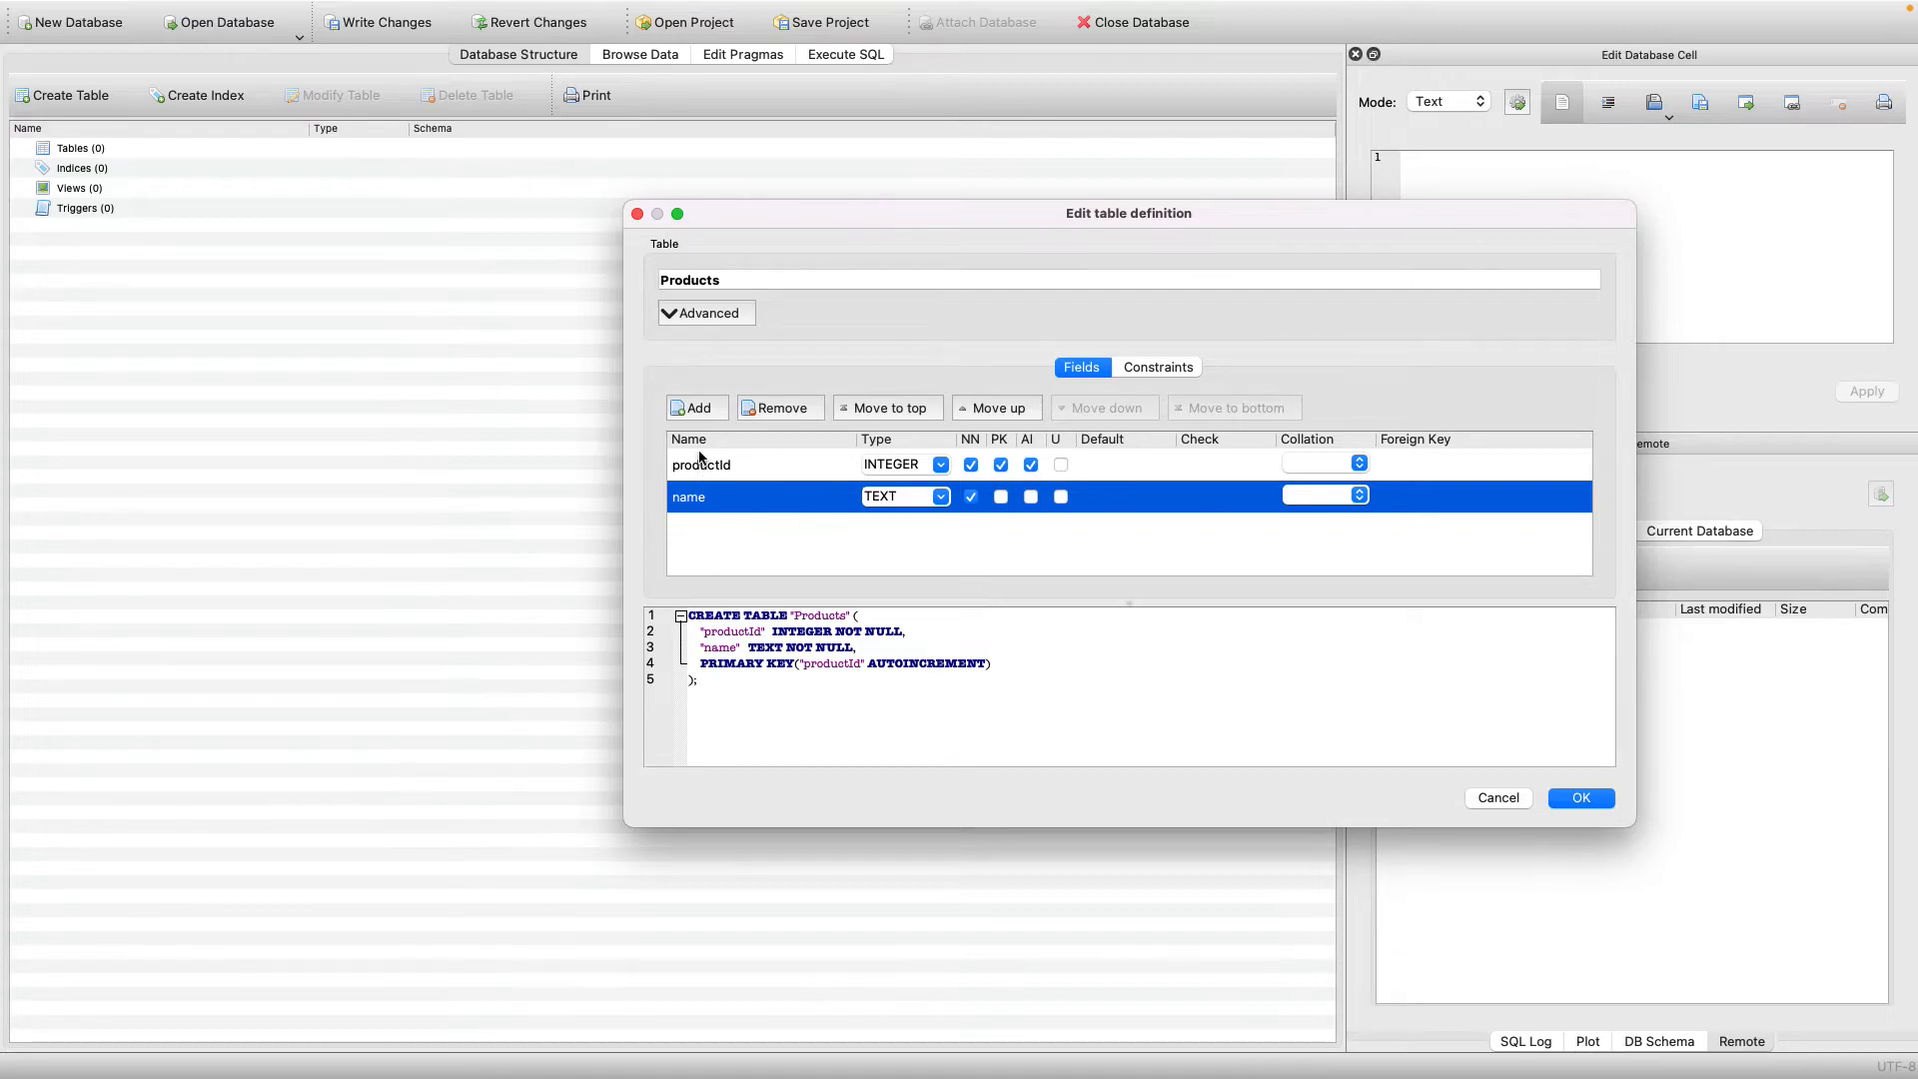
Add a third field called description with type TEXT and mark it not null.
left_click(695, 414)
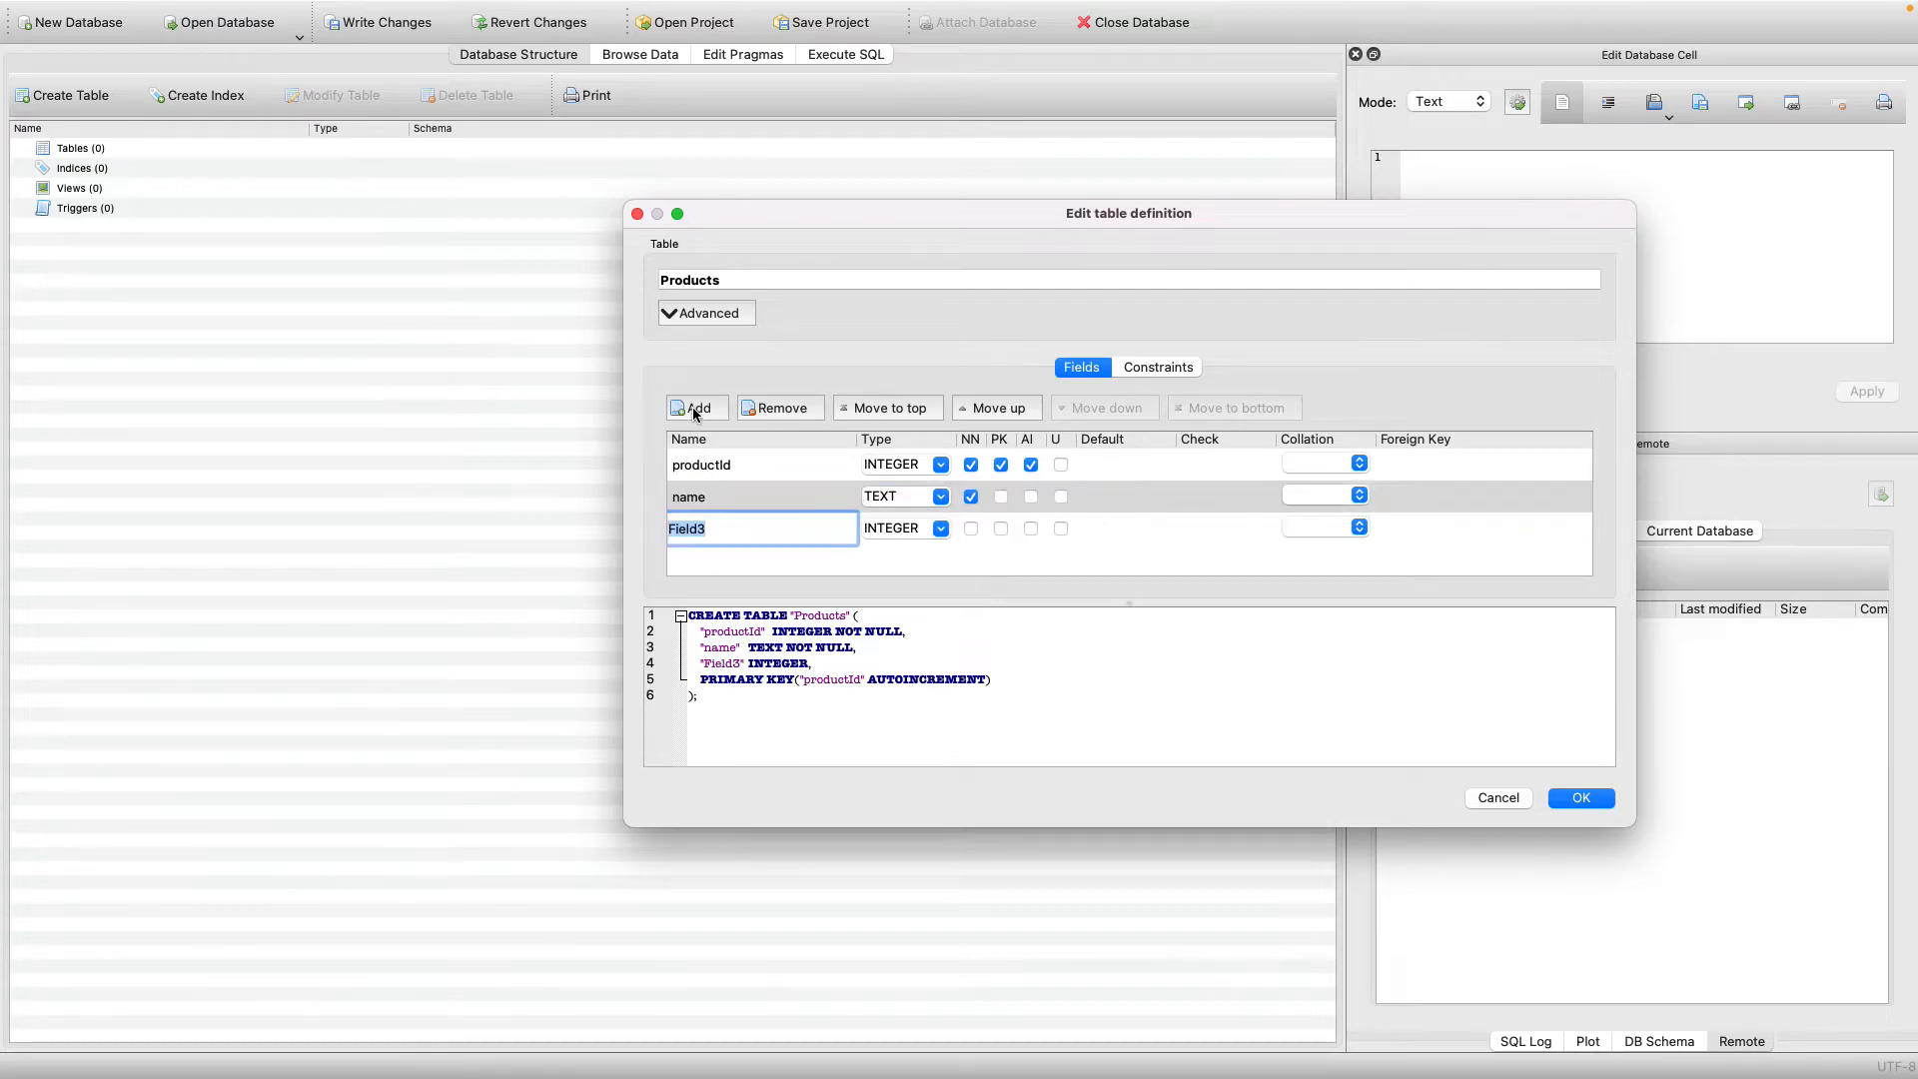
left_click(873, 540)
left_click(789, 536)
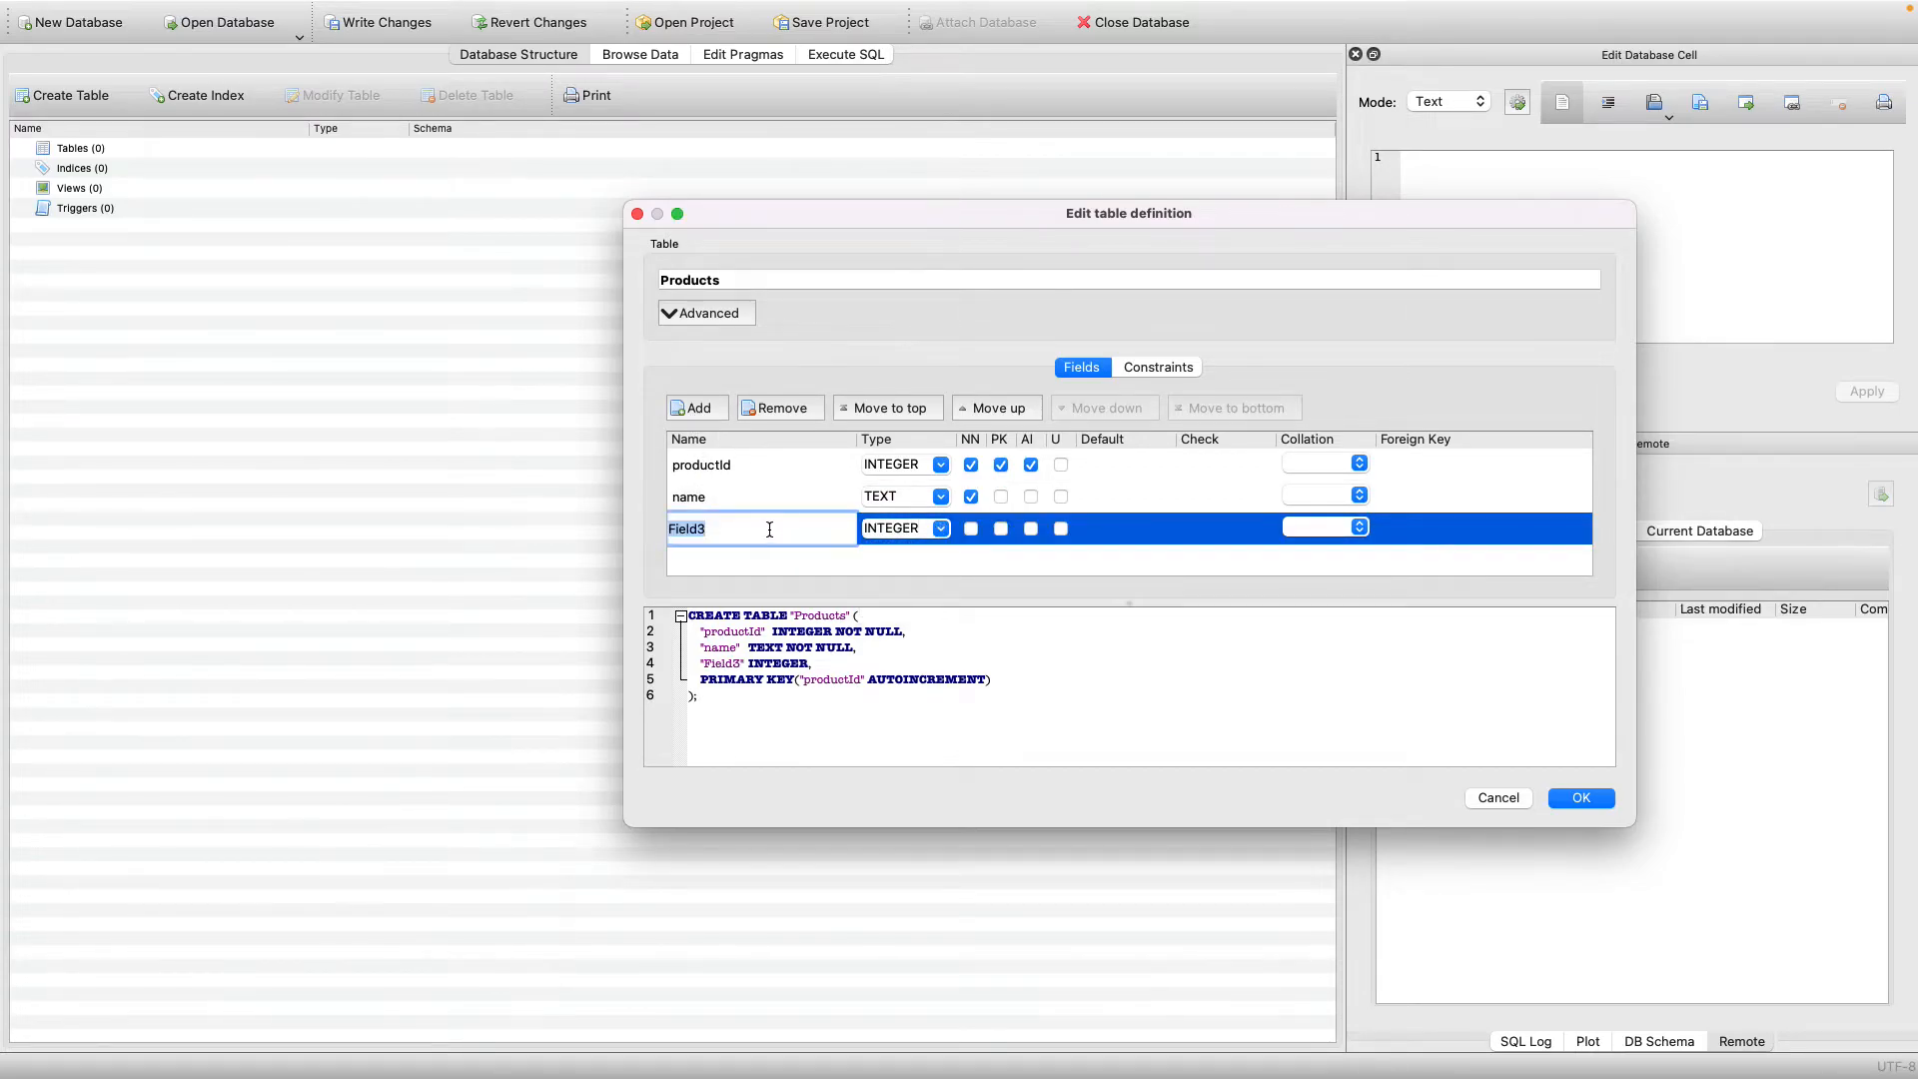
type("description")
left_click(940, 528)
left_click(941, 560)
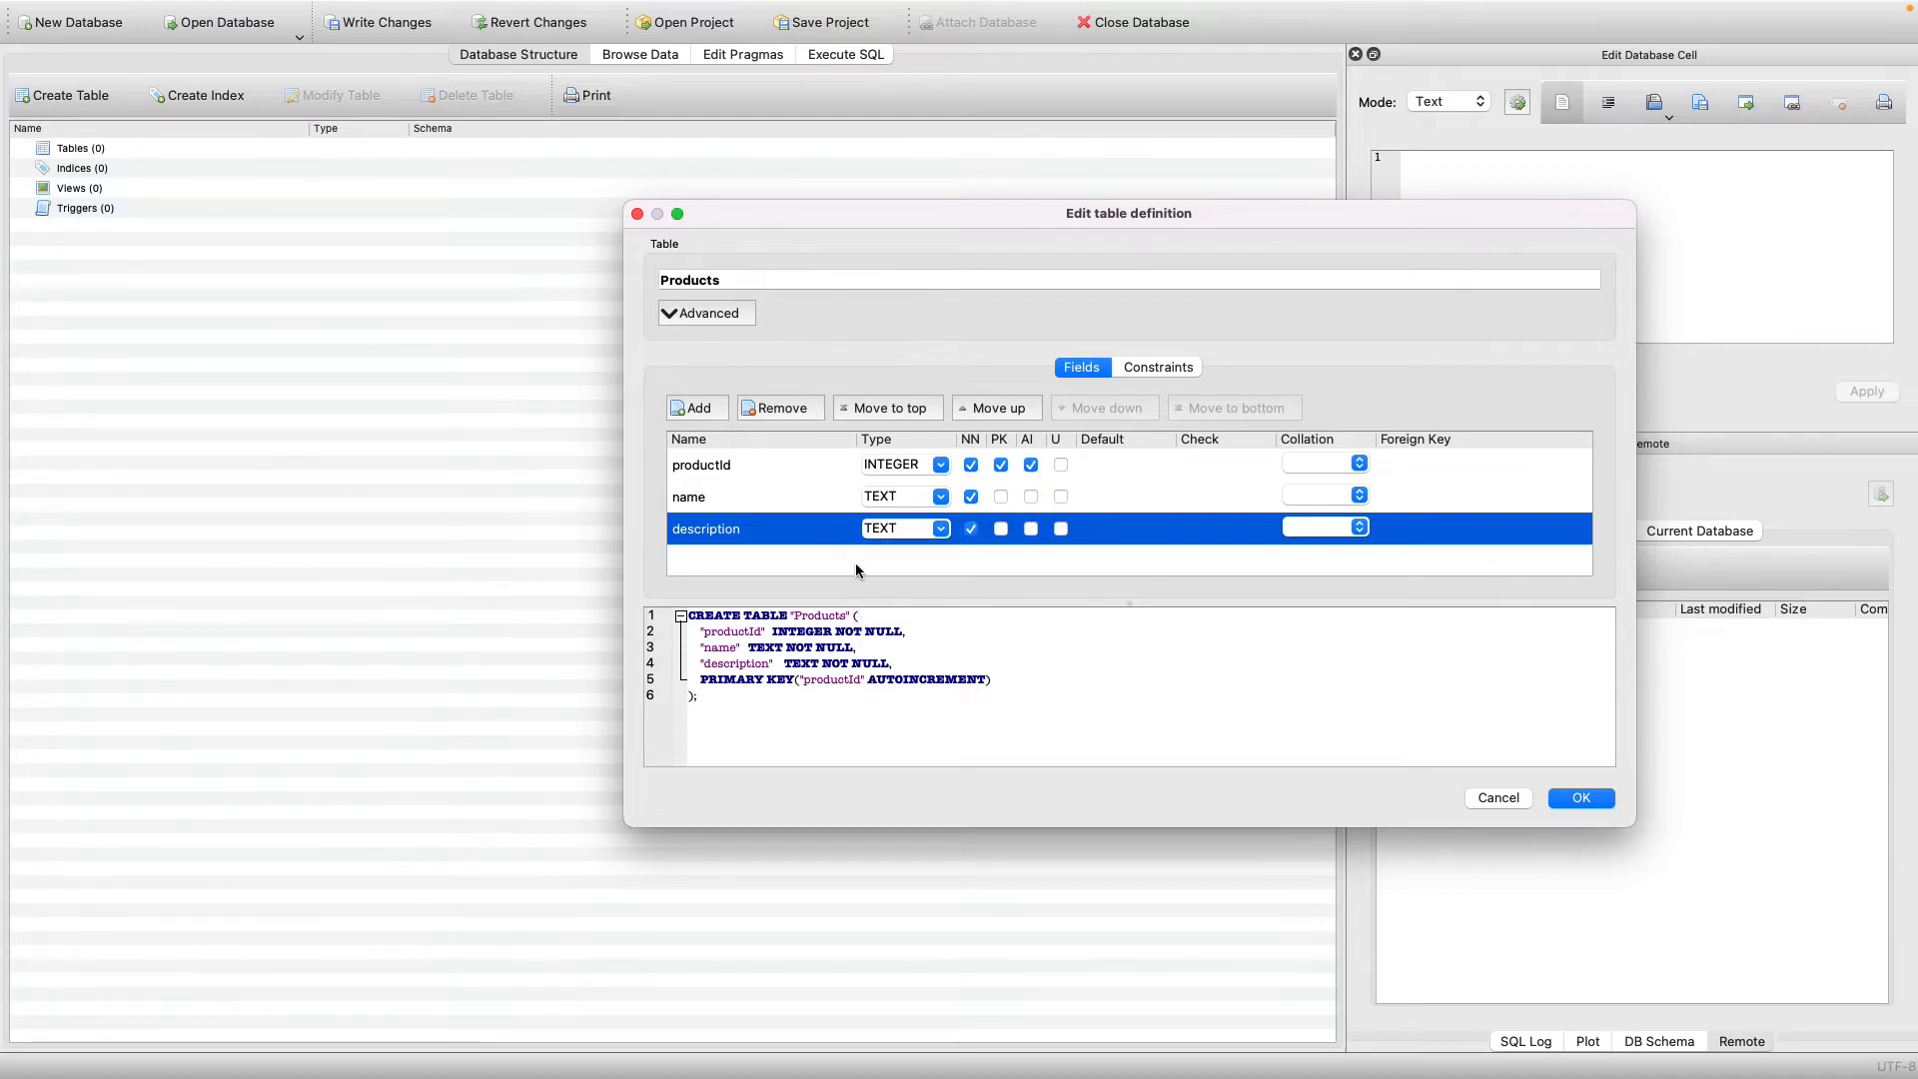
Add a fourth field called Price with type REAL and mark it not null.
left_click(696, 410)
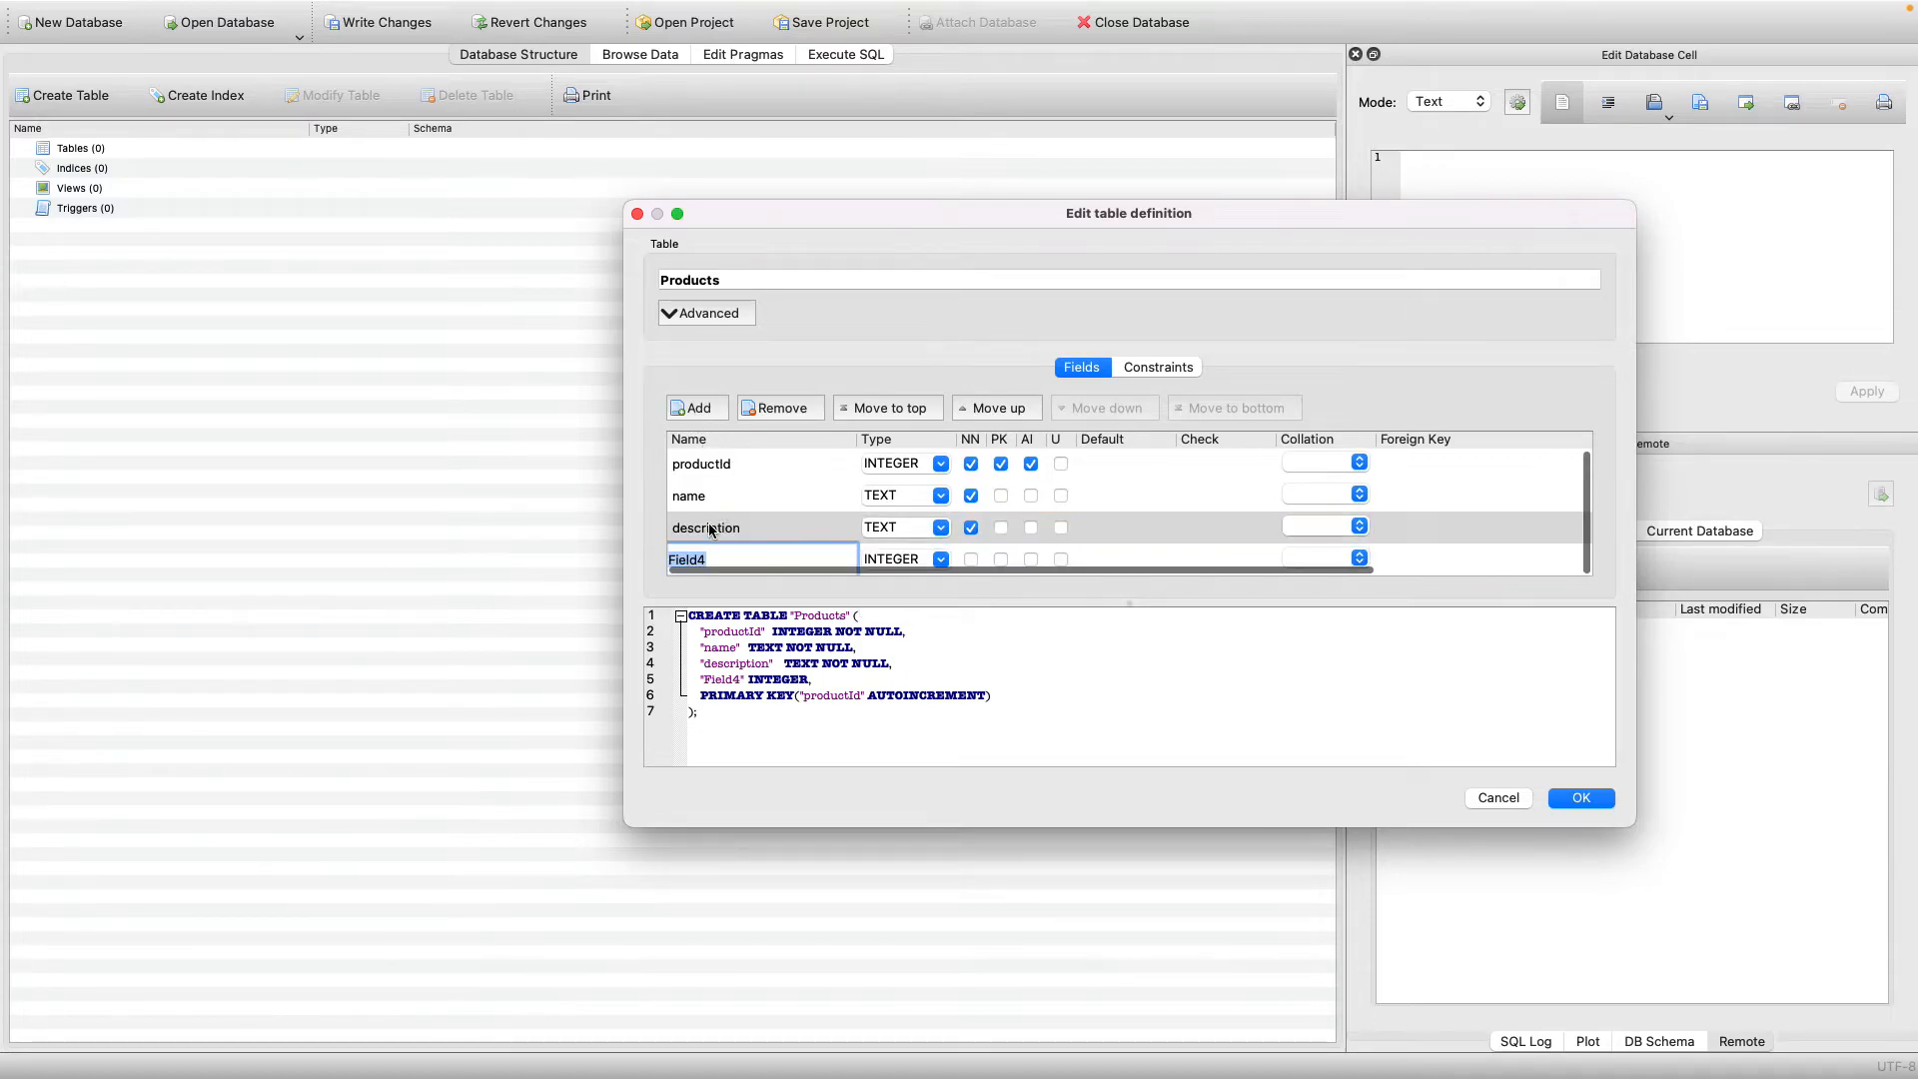
type("Price")
left_click(939, 560)
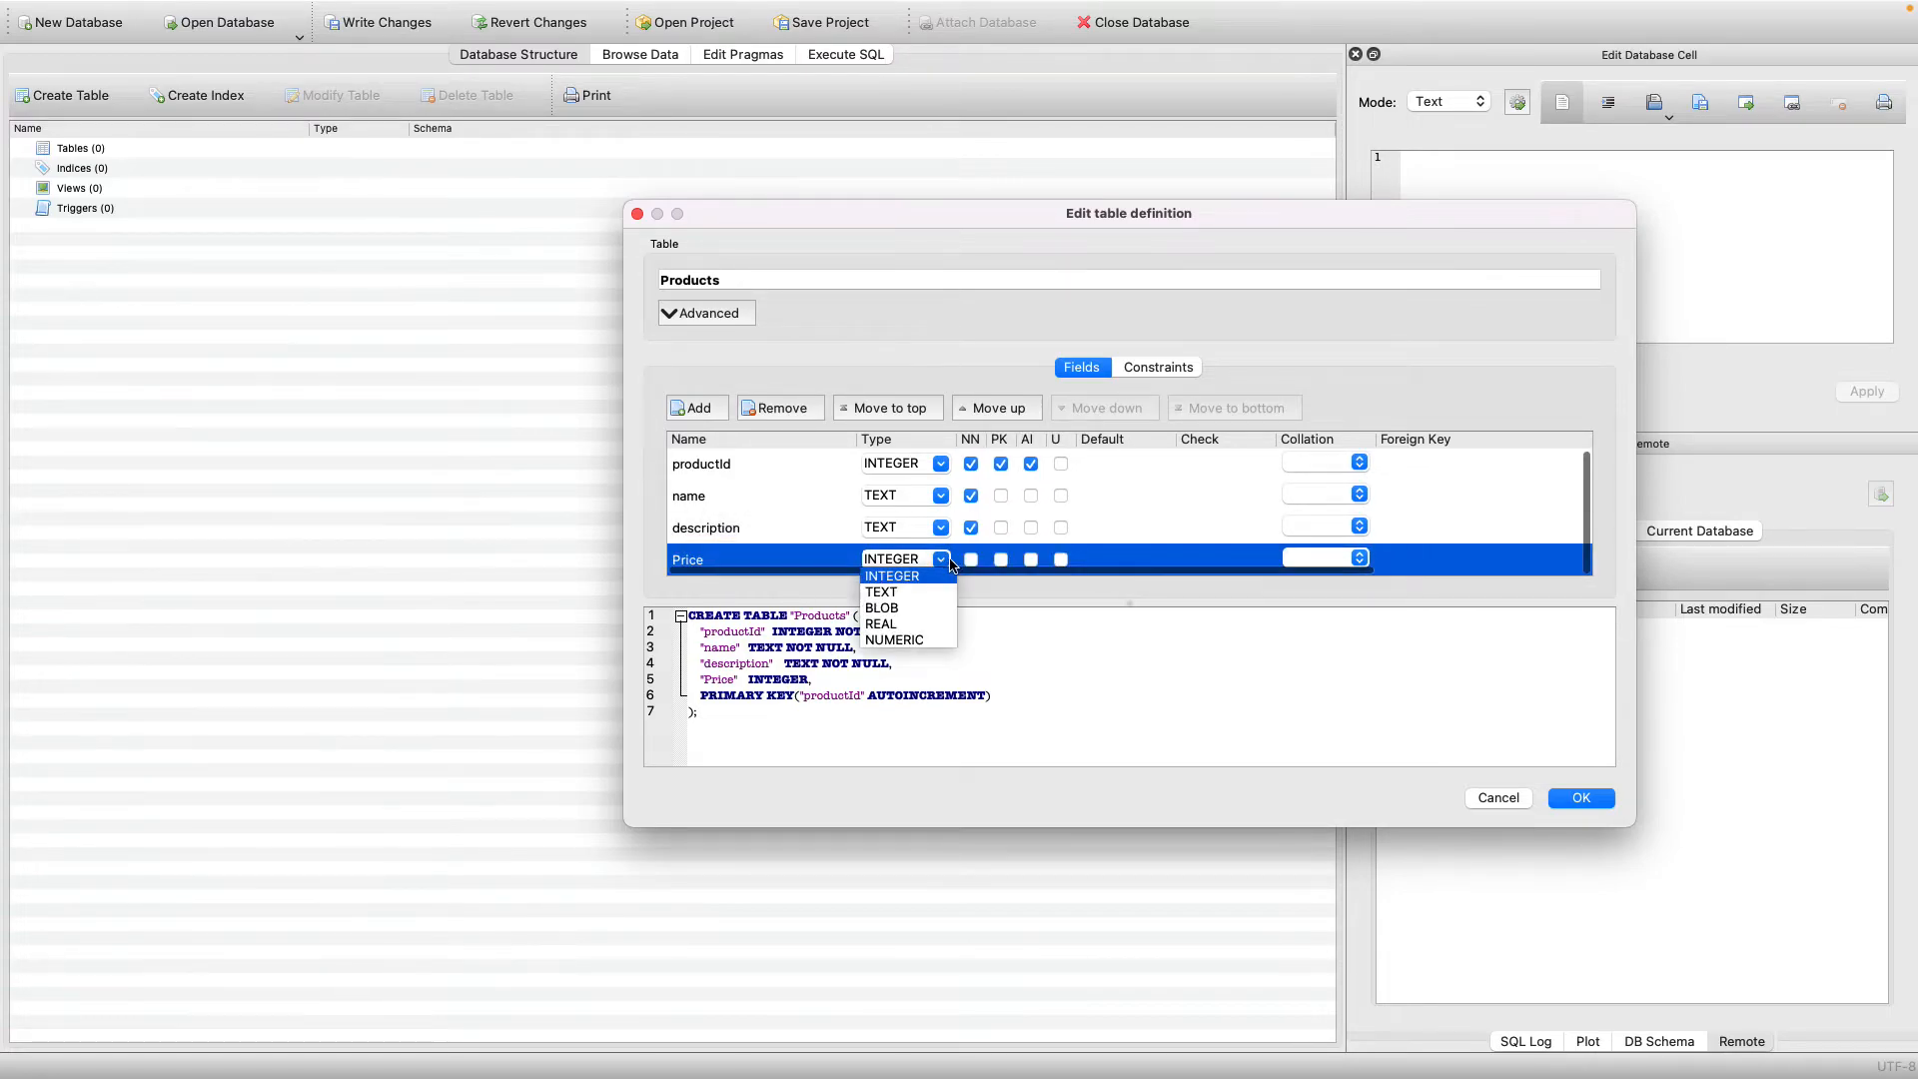
left_click(909, 624)
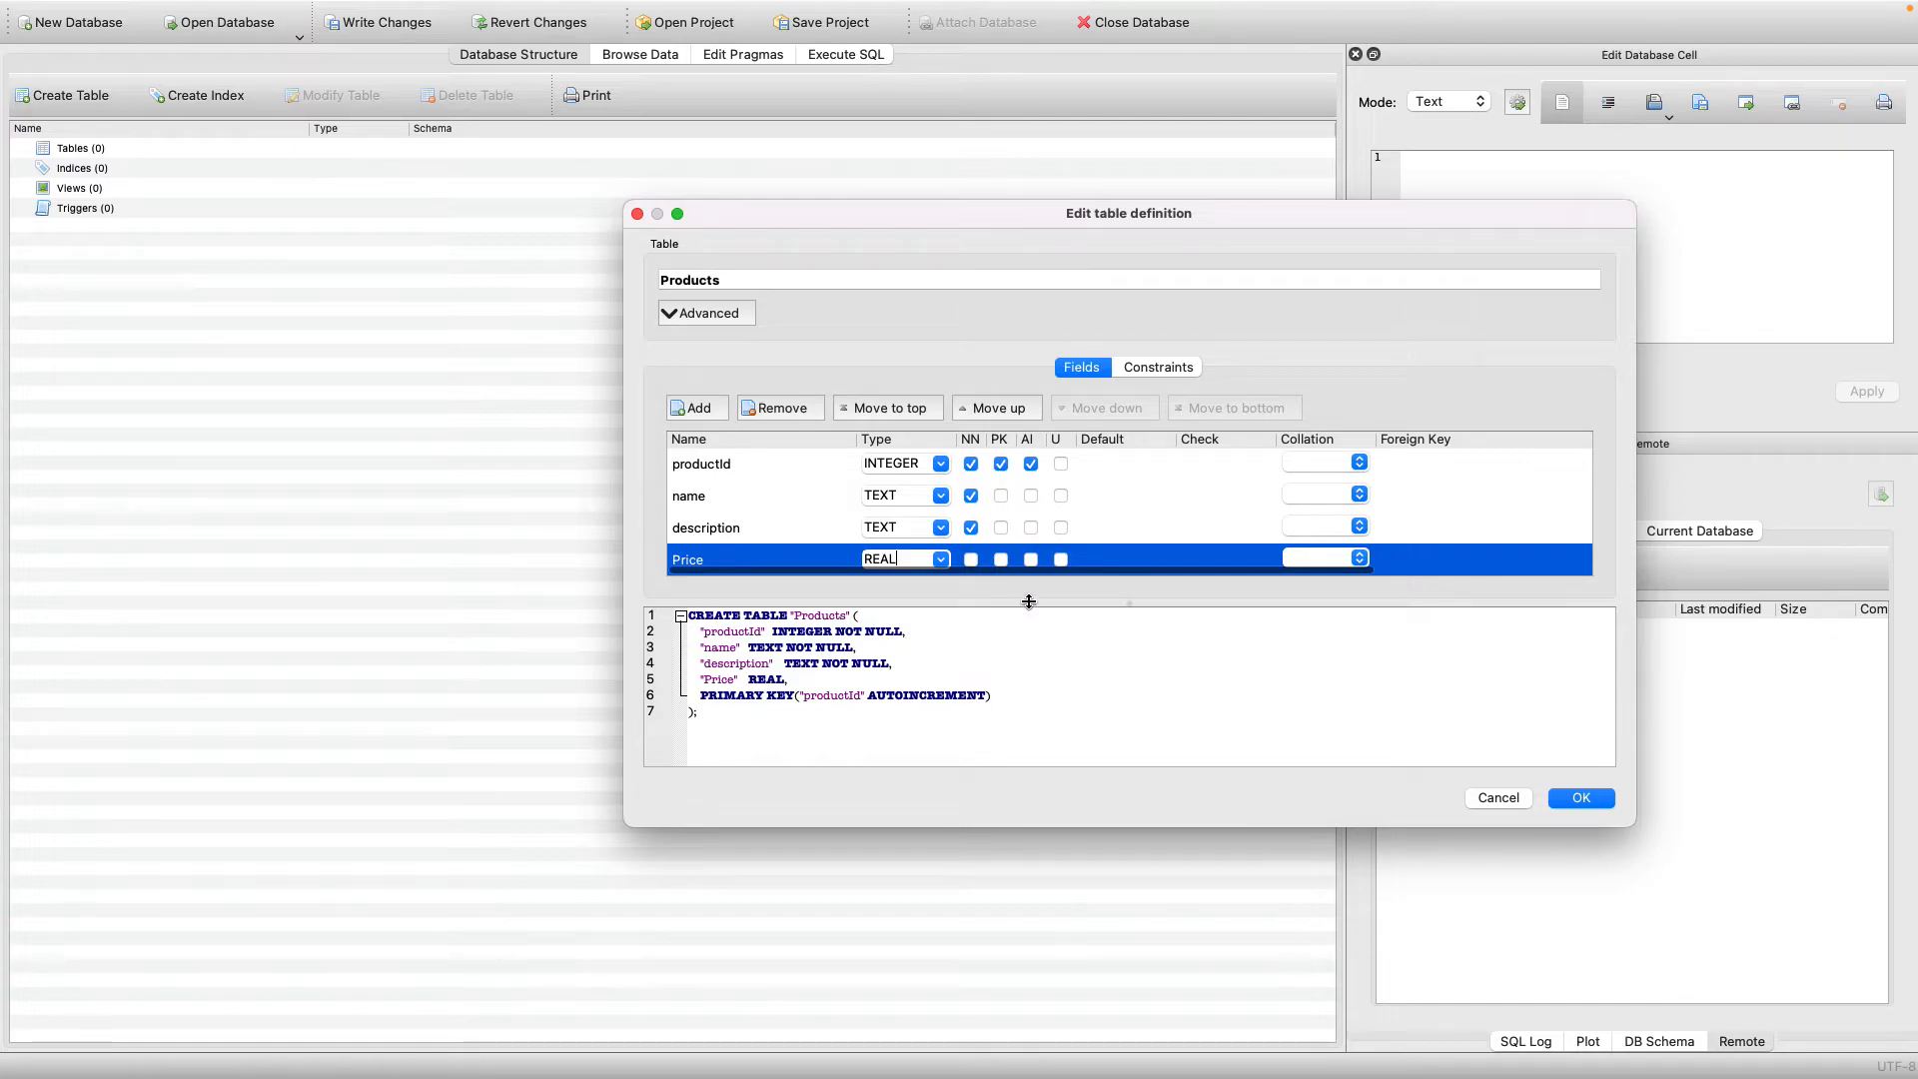
left_click(970, 560)
Review the generated CREATE TABLE statement, especially the type and NOT NULL constraint on the productId line.
left_click_drag(755, 713, 671, 616)
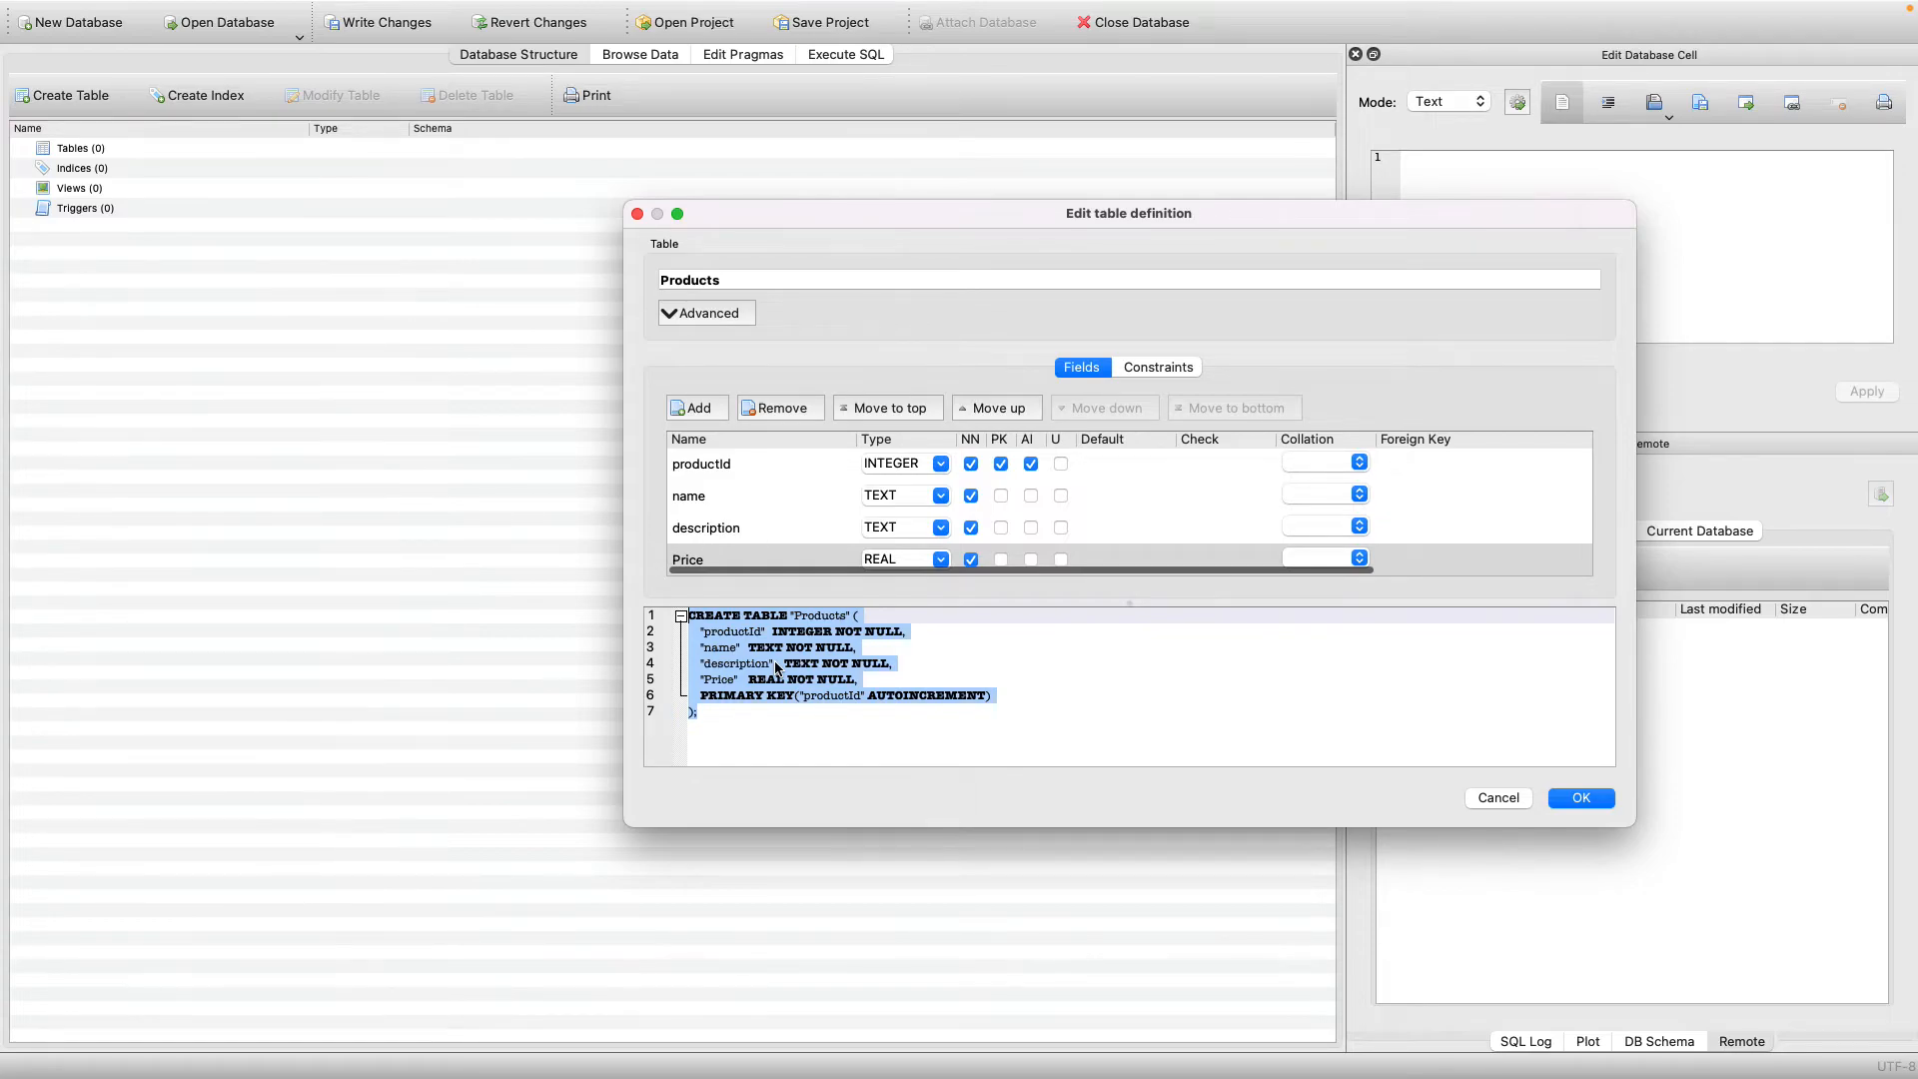
left_click(865, 705)
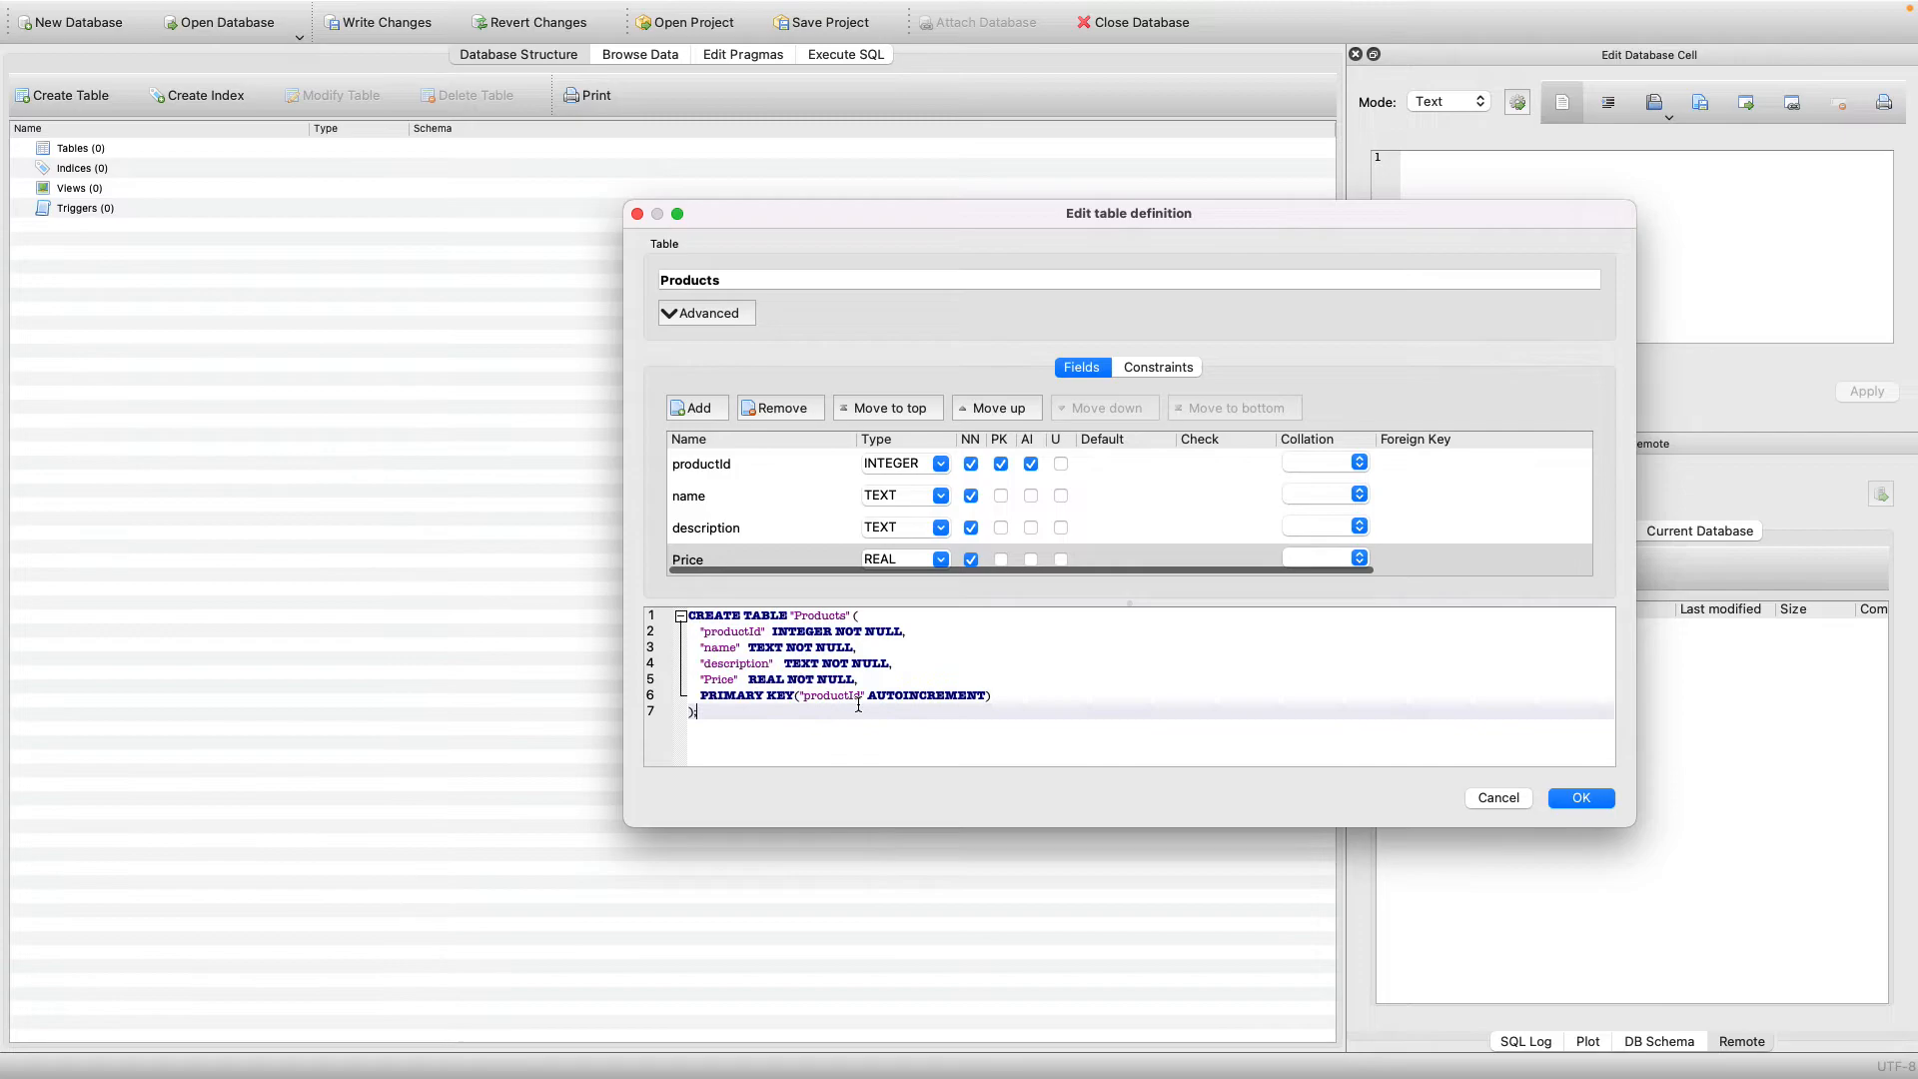
left_click_drag(776, 629, 885, 627)
left_click(888, 627)
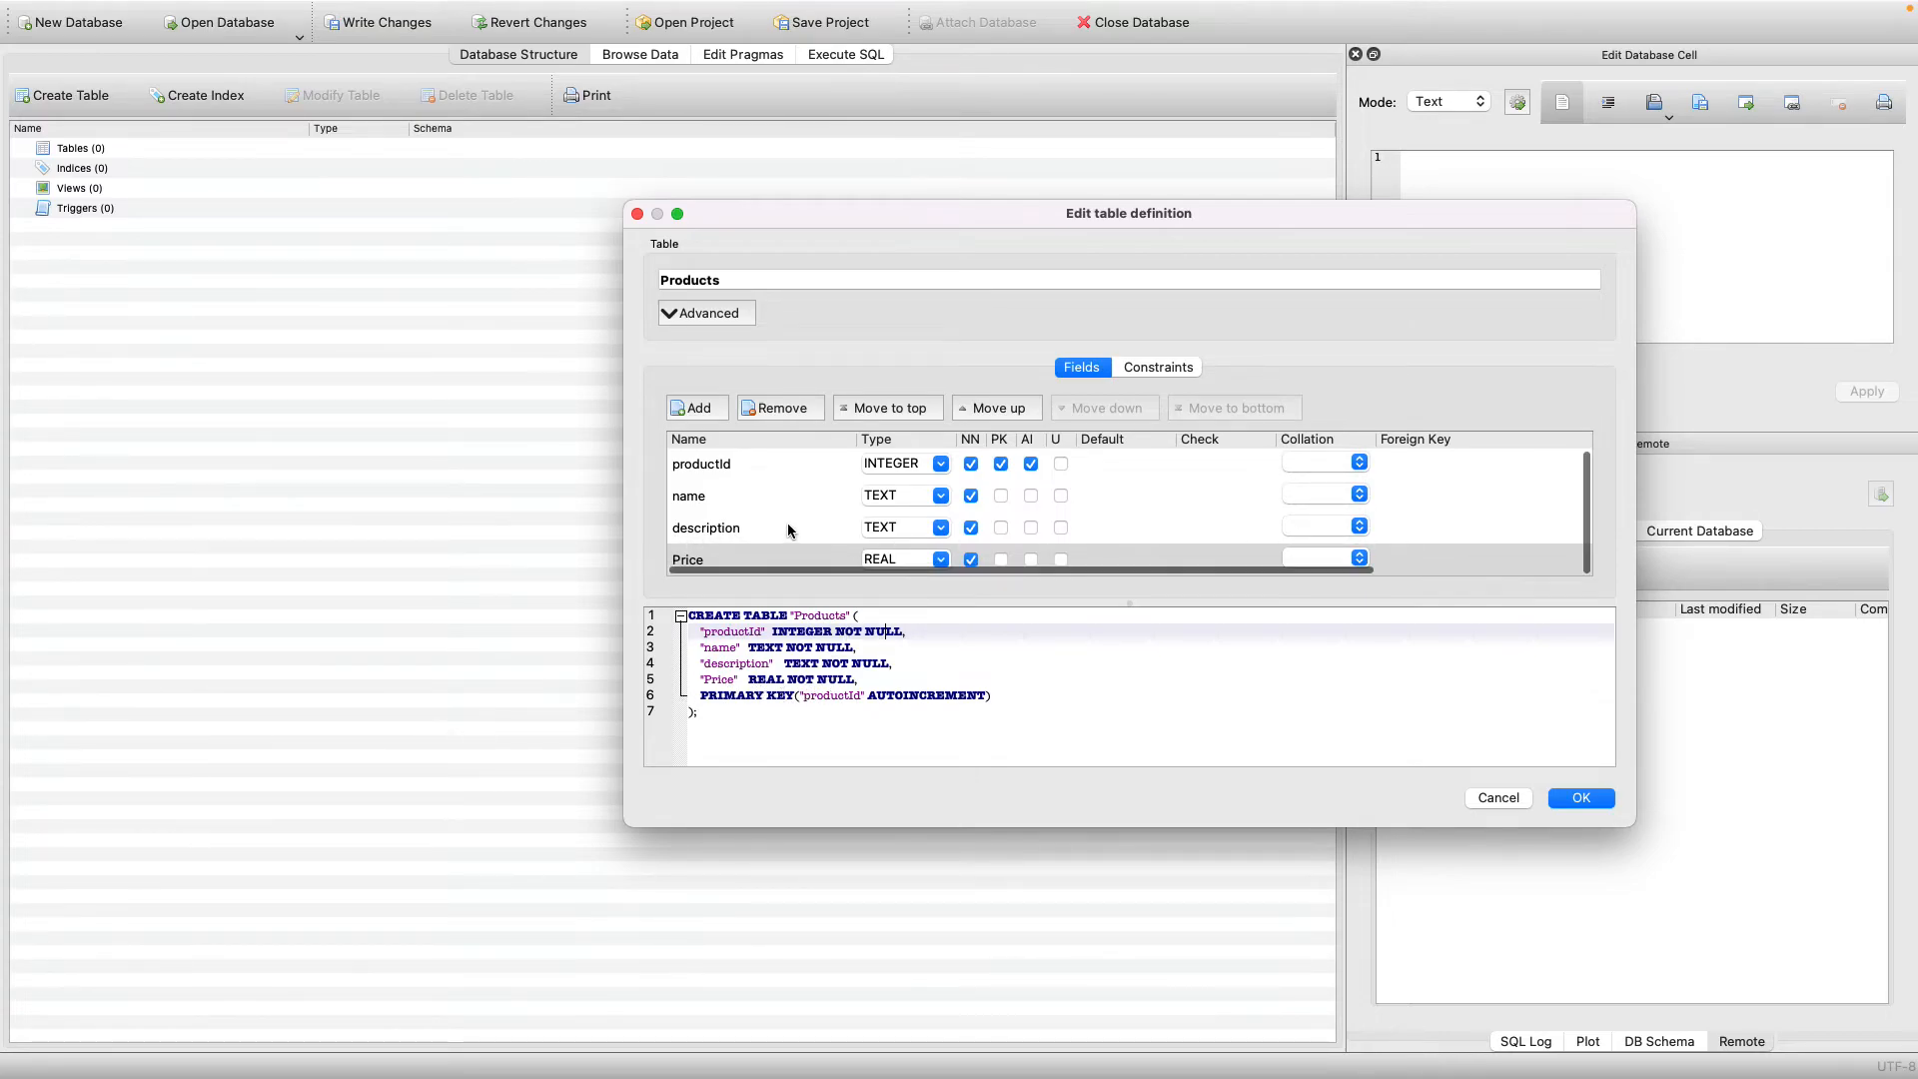
Examine the foreign key options available for the name, productId and description fields without assigning any.
double_click(1397, 496)
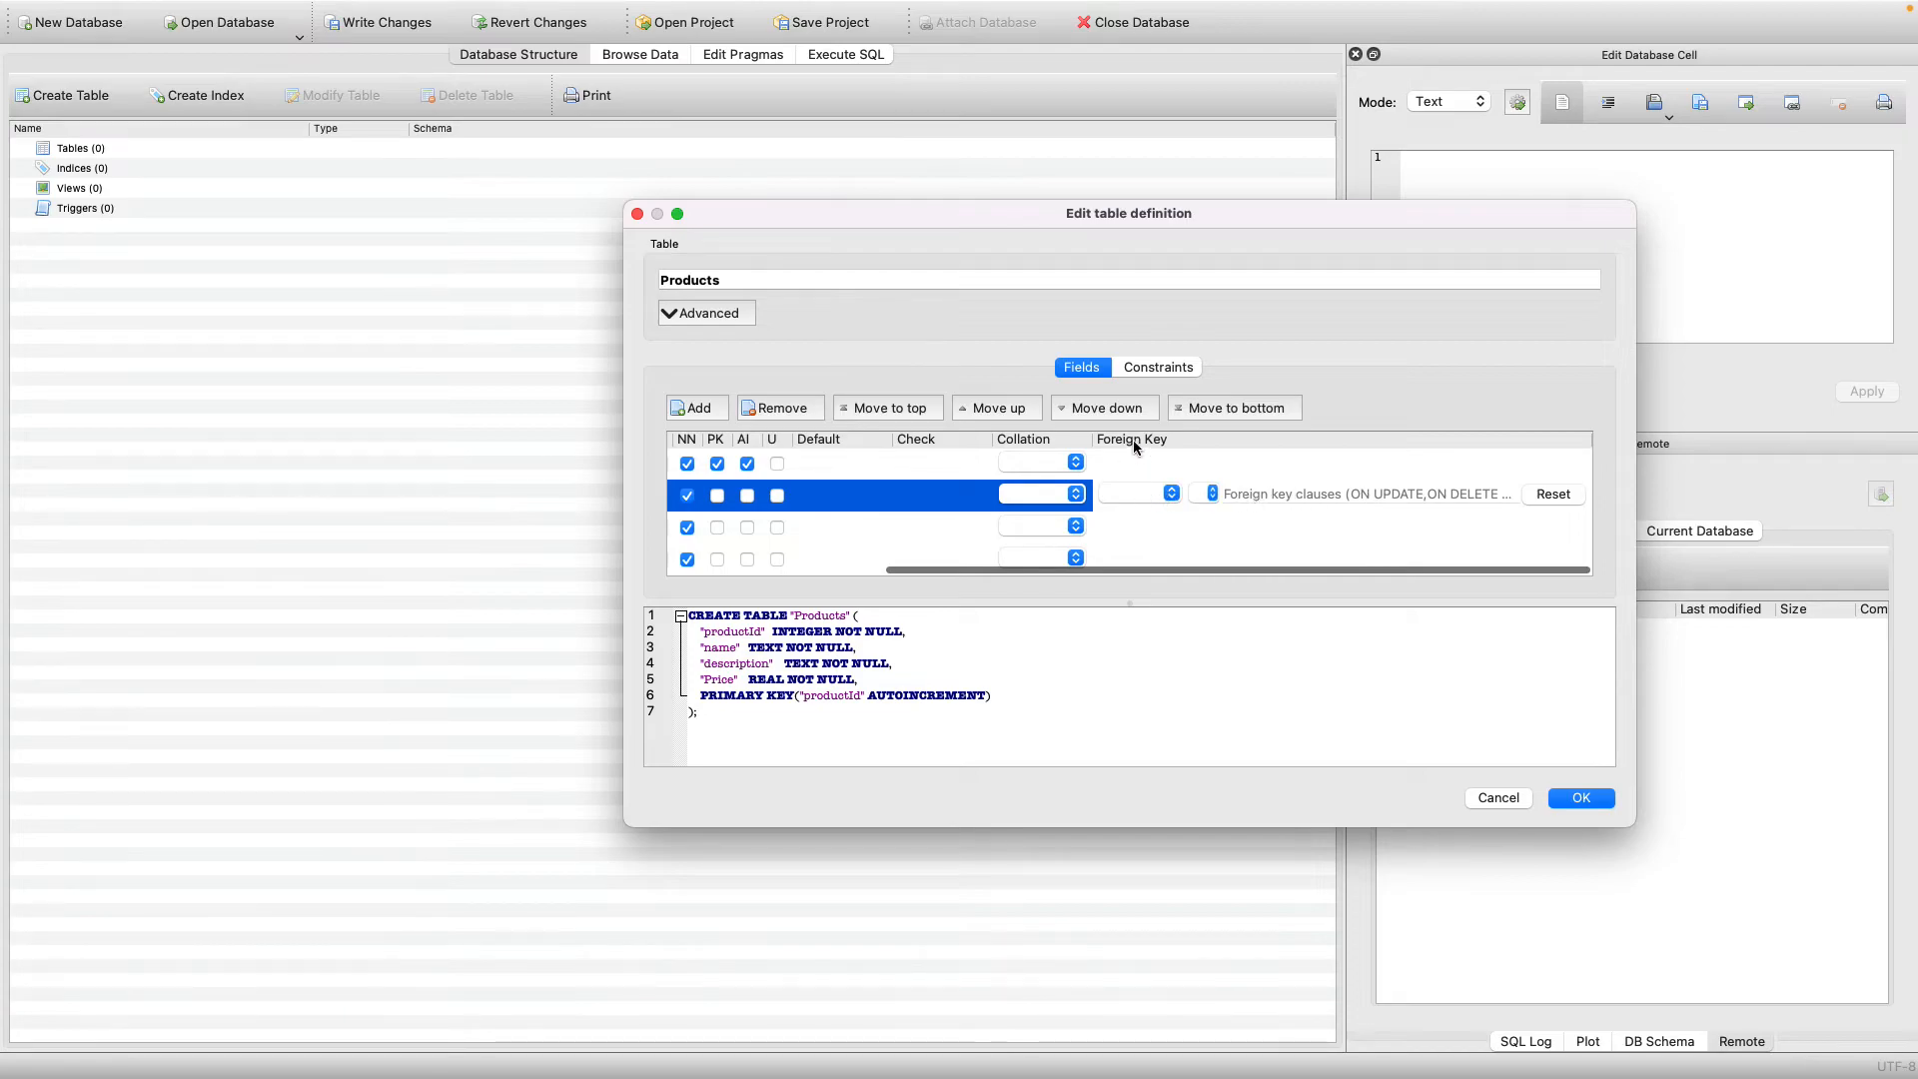
left_click(1140, 496)
left_click(1175, 460)
double_click(1136, 464)
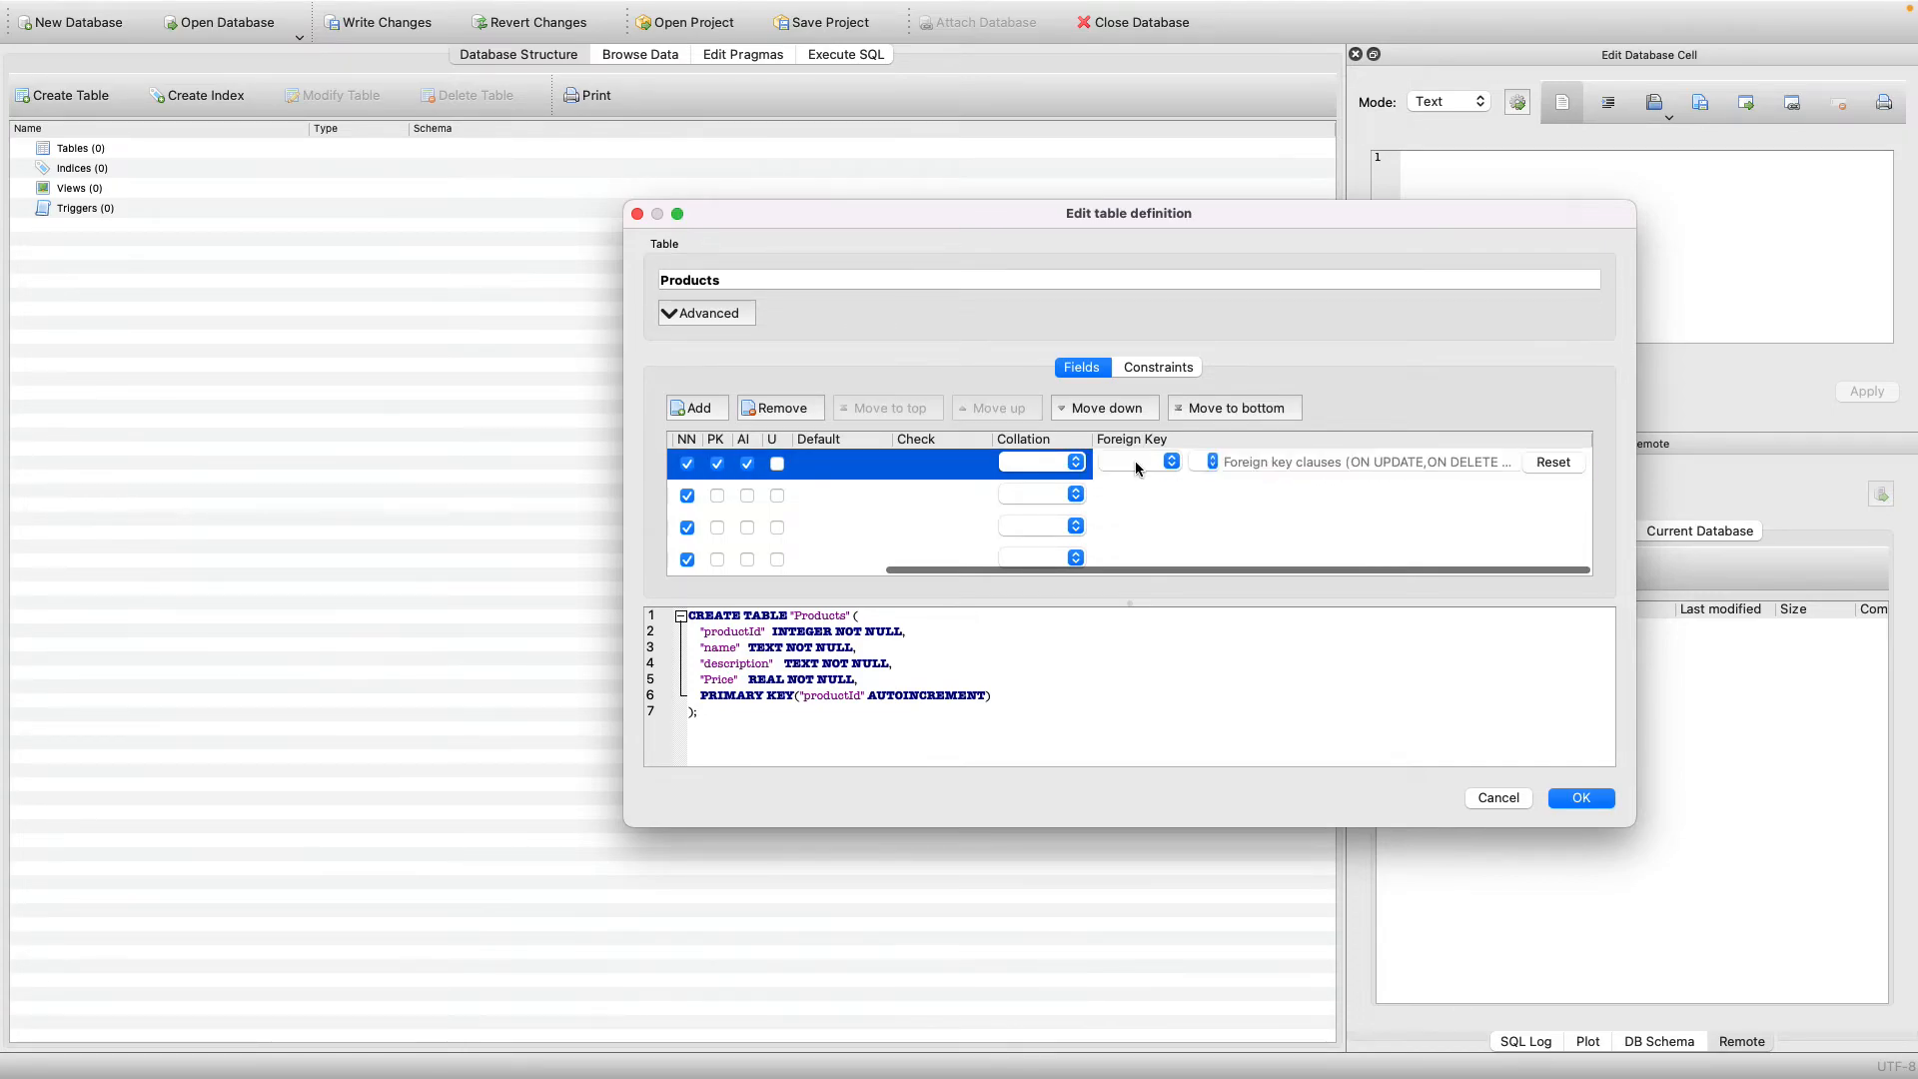
double_click(1139, 526)
left_click(1159, 526)
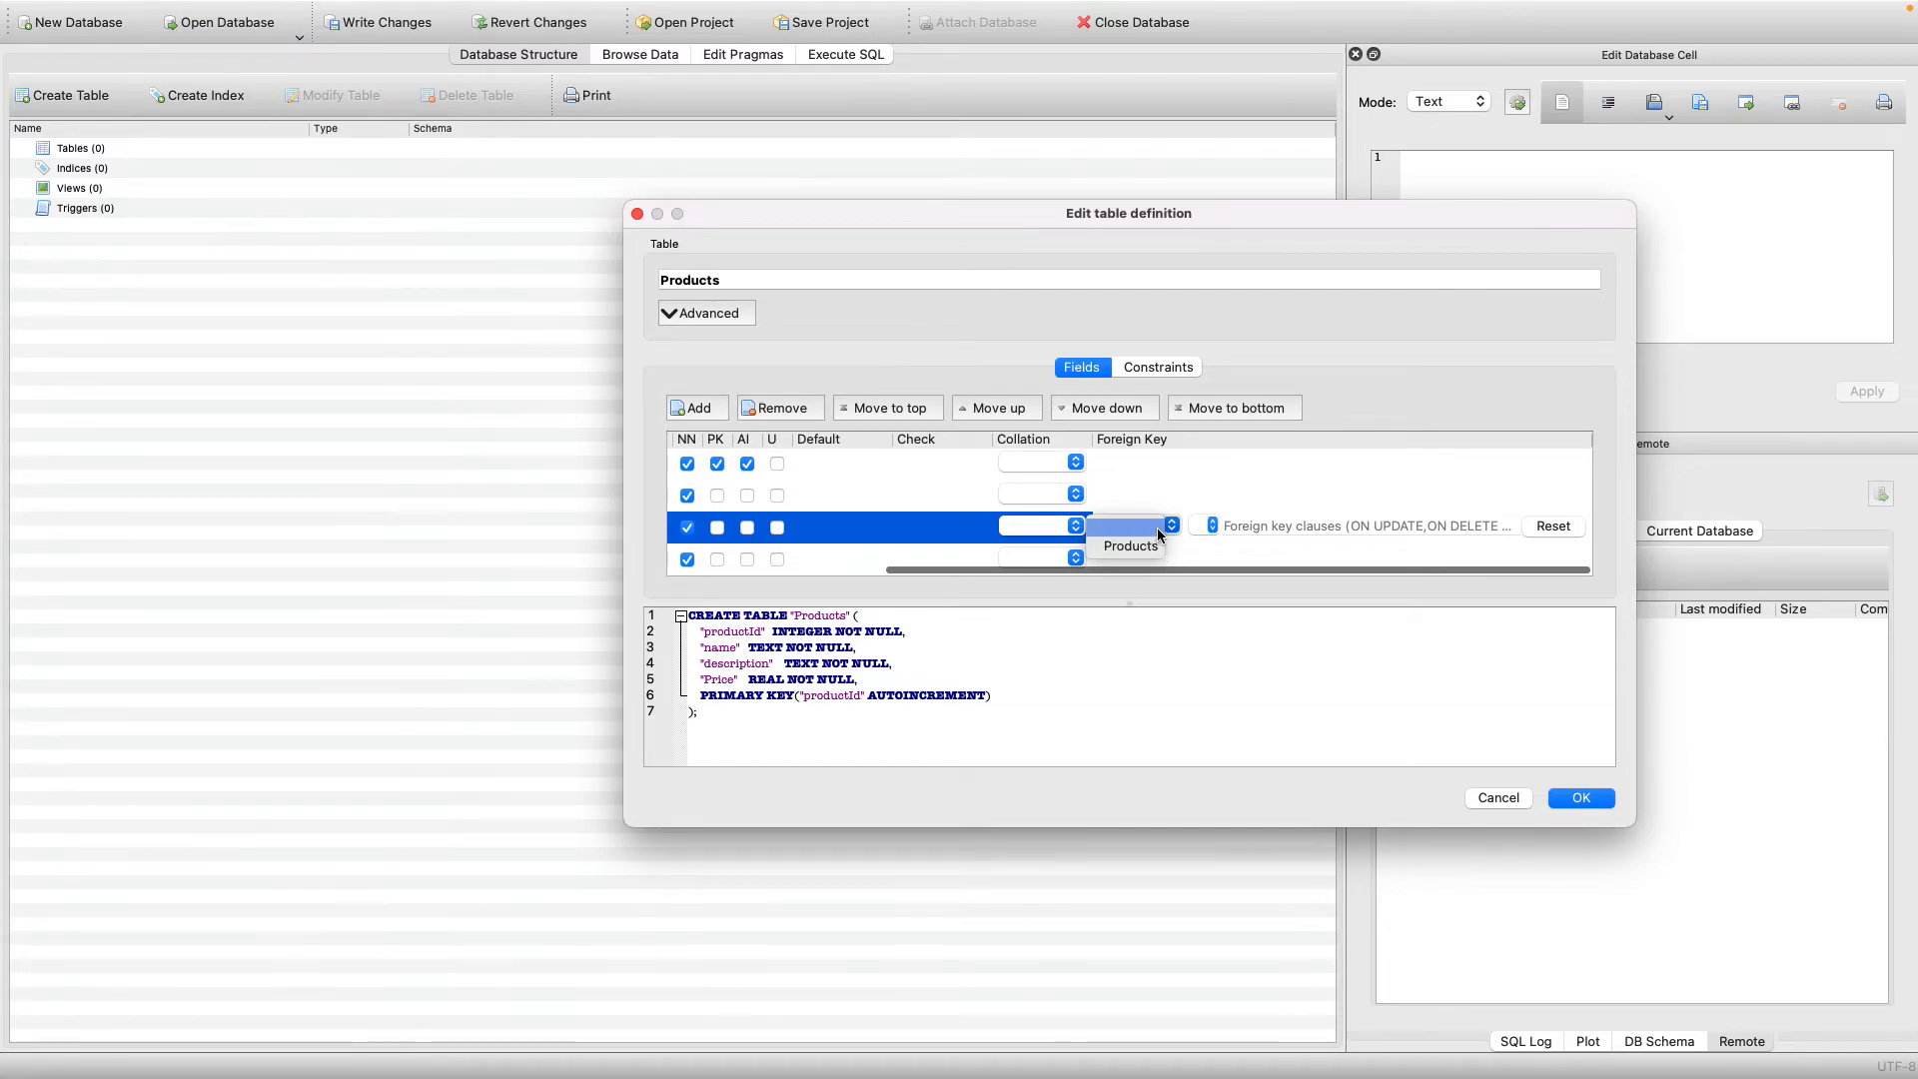
left_click(1207, 524)
left_click(1209, 525)
left_click(1204, 527)
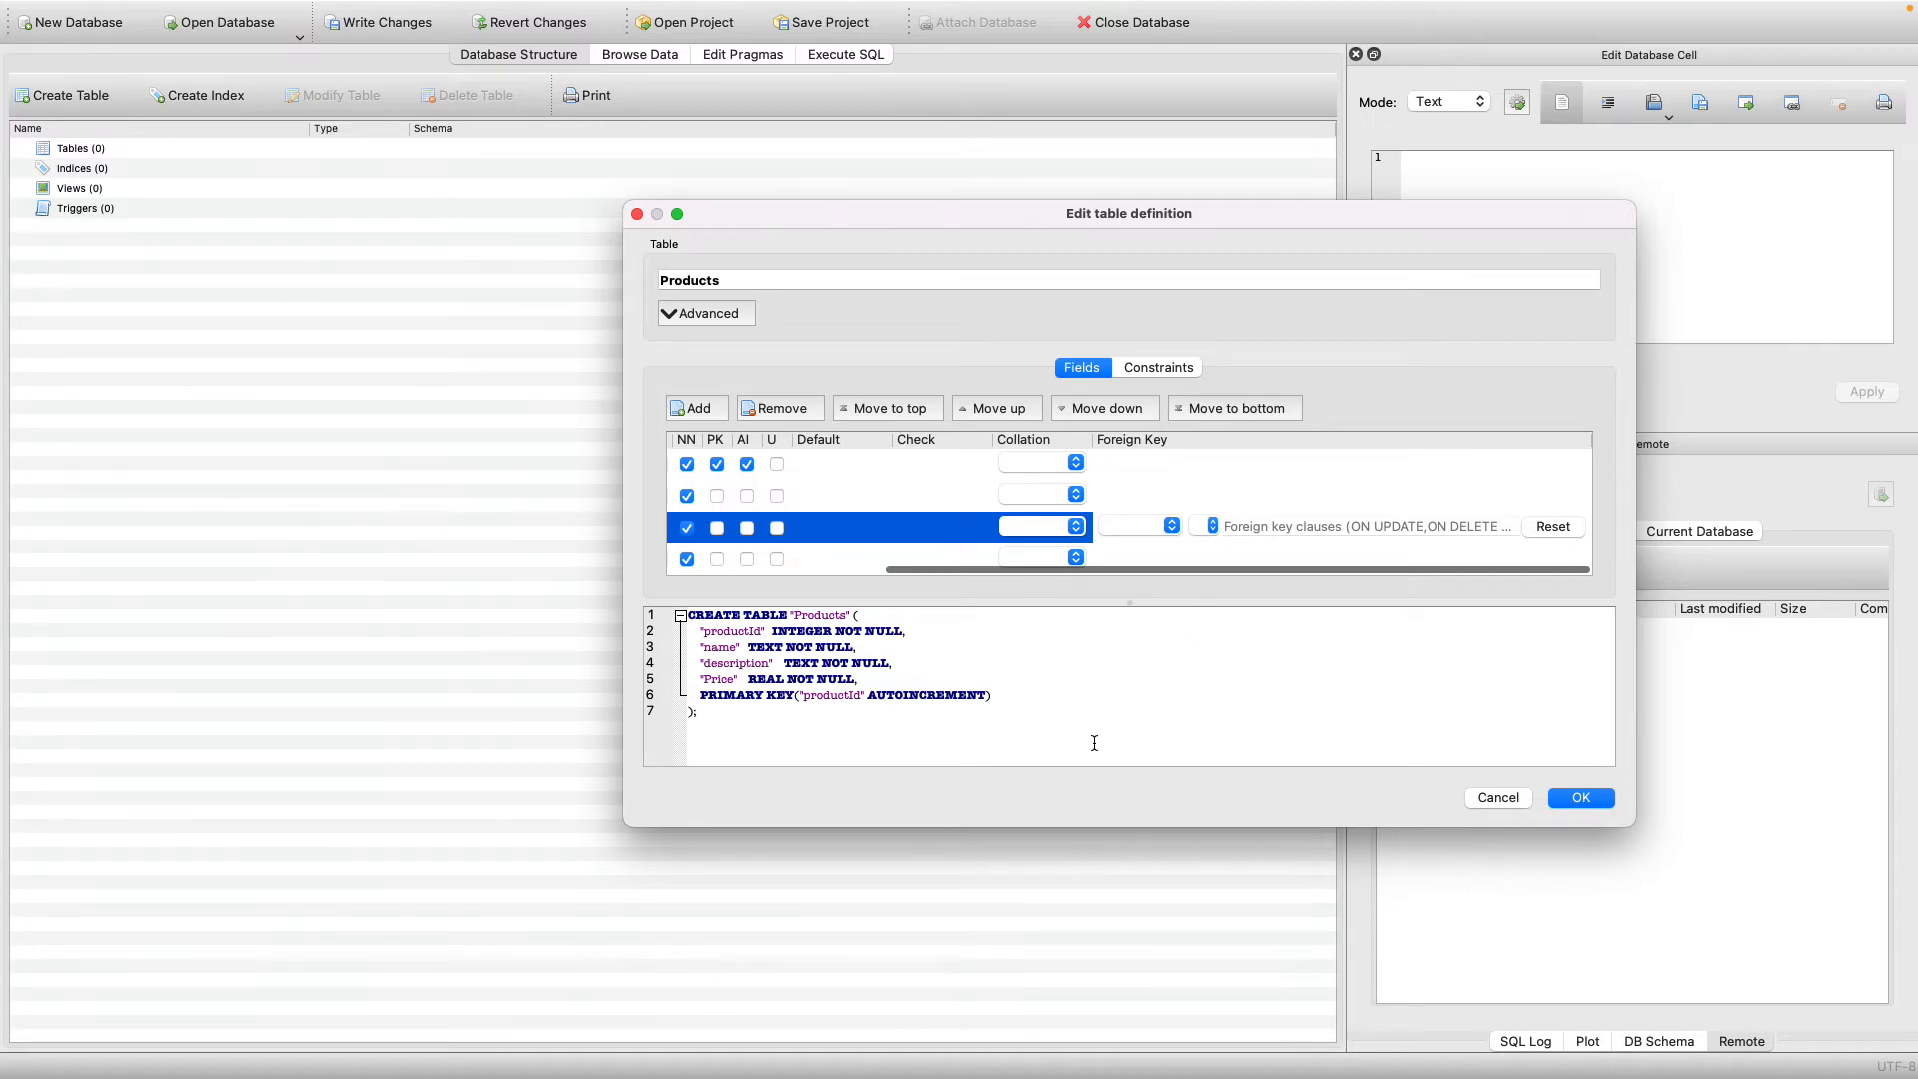
Check the complete CREATE TABLE statement once more and create the Products table.
left_click_drag(825, 734, 639, 602)
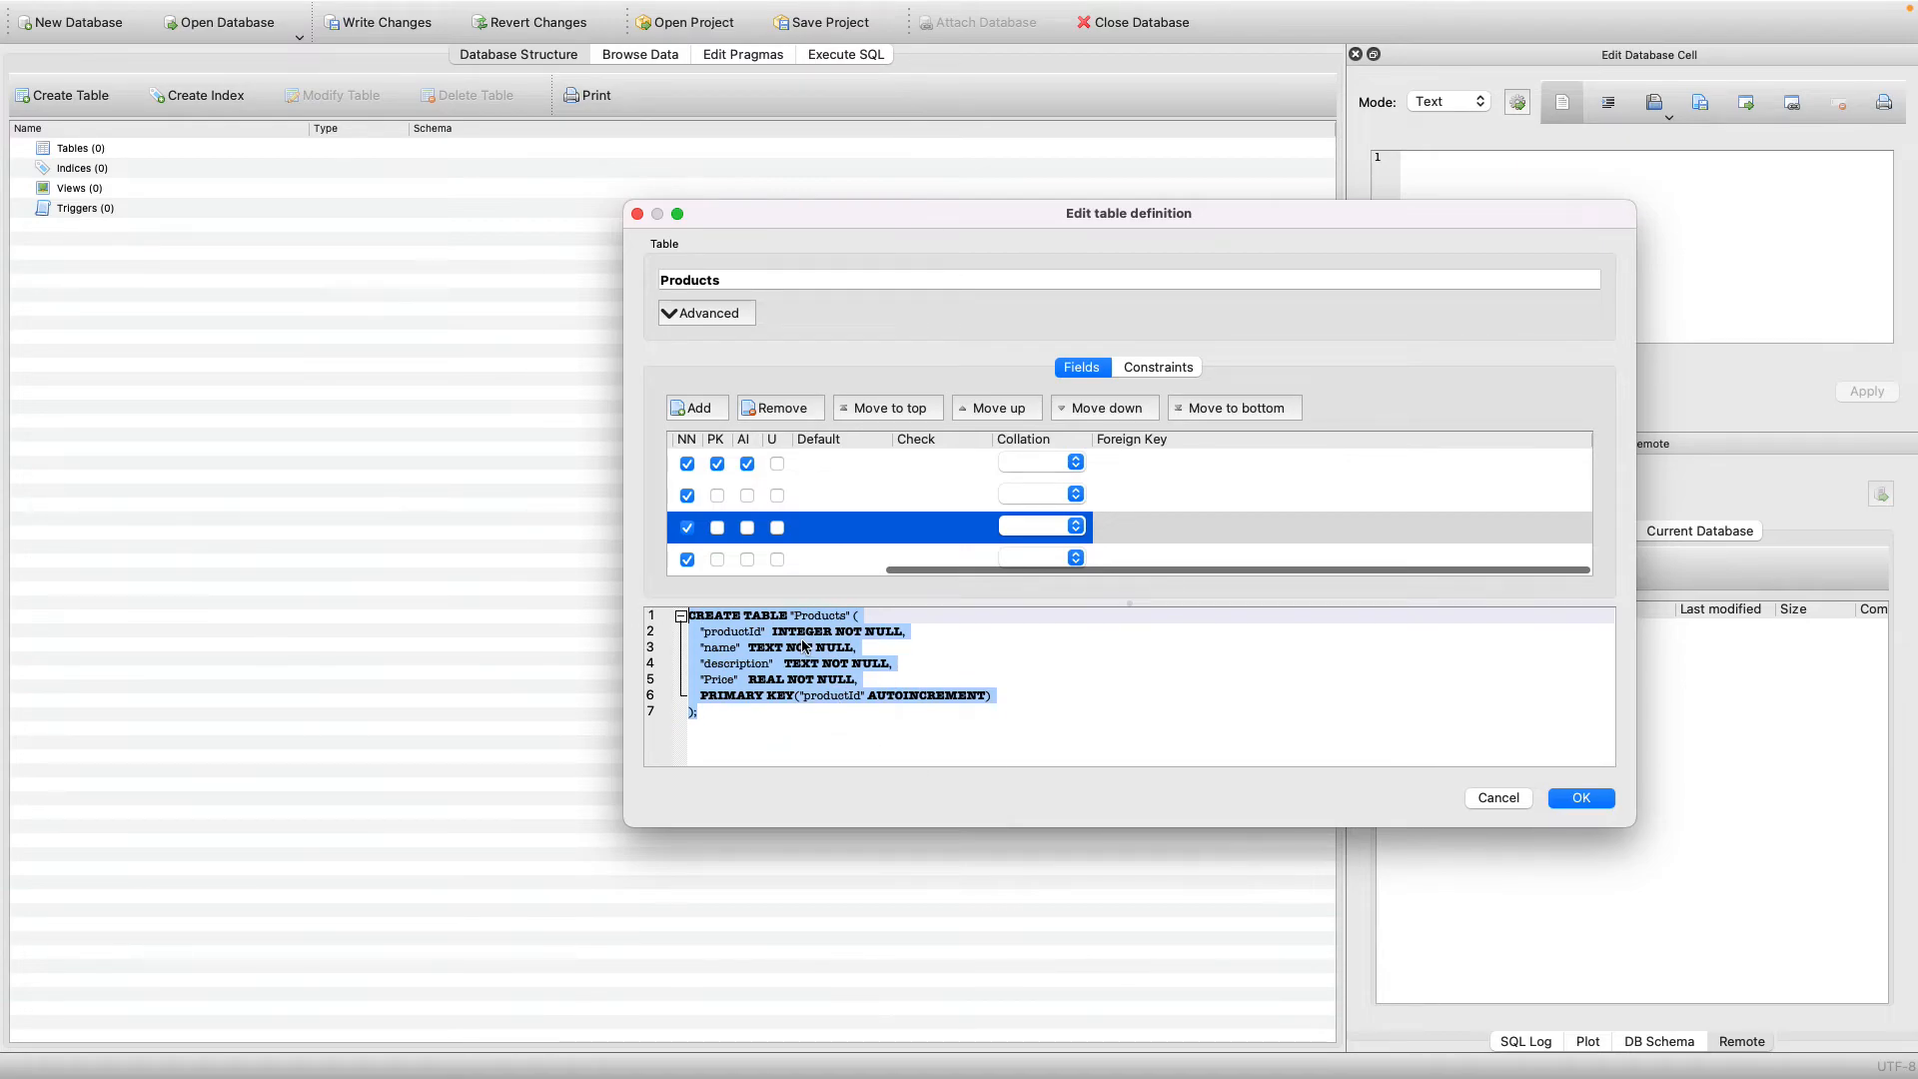
left_click(1146, 680)
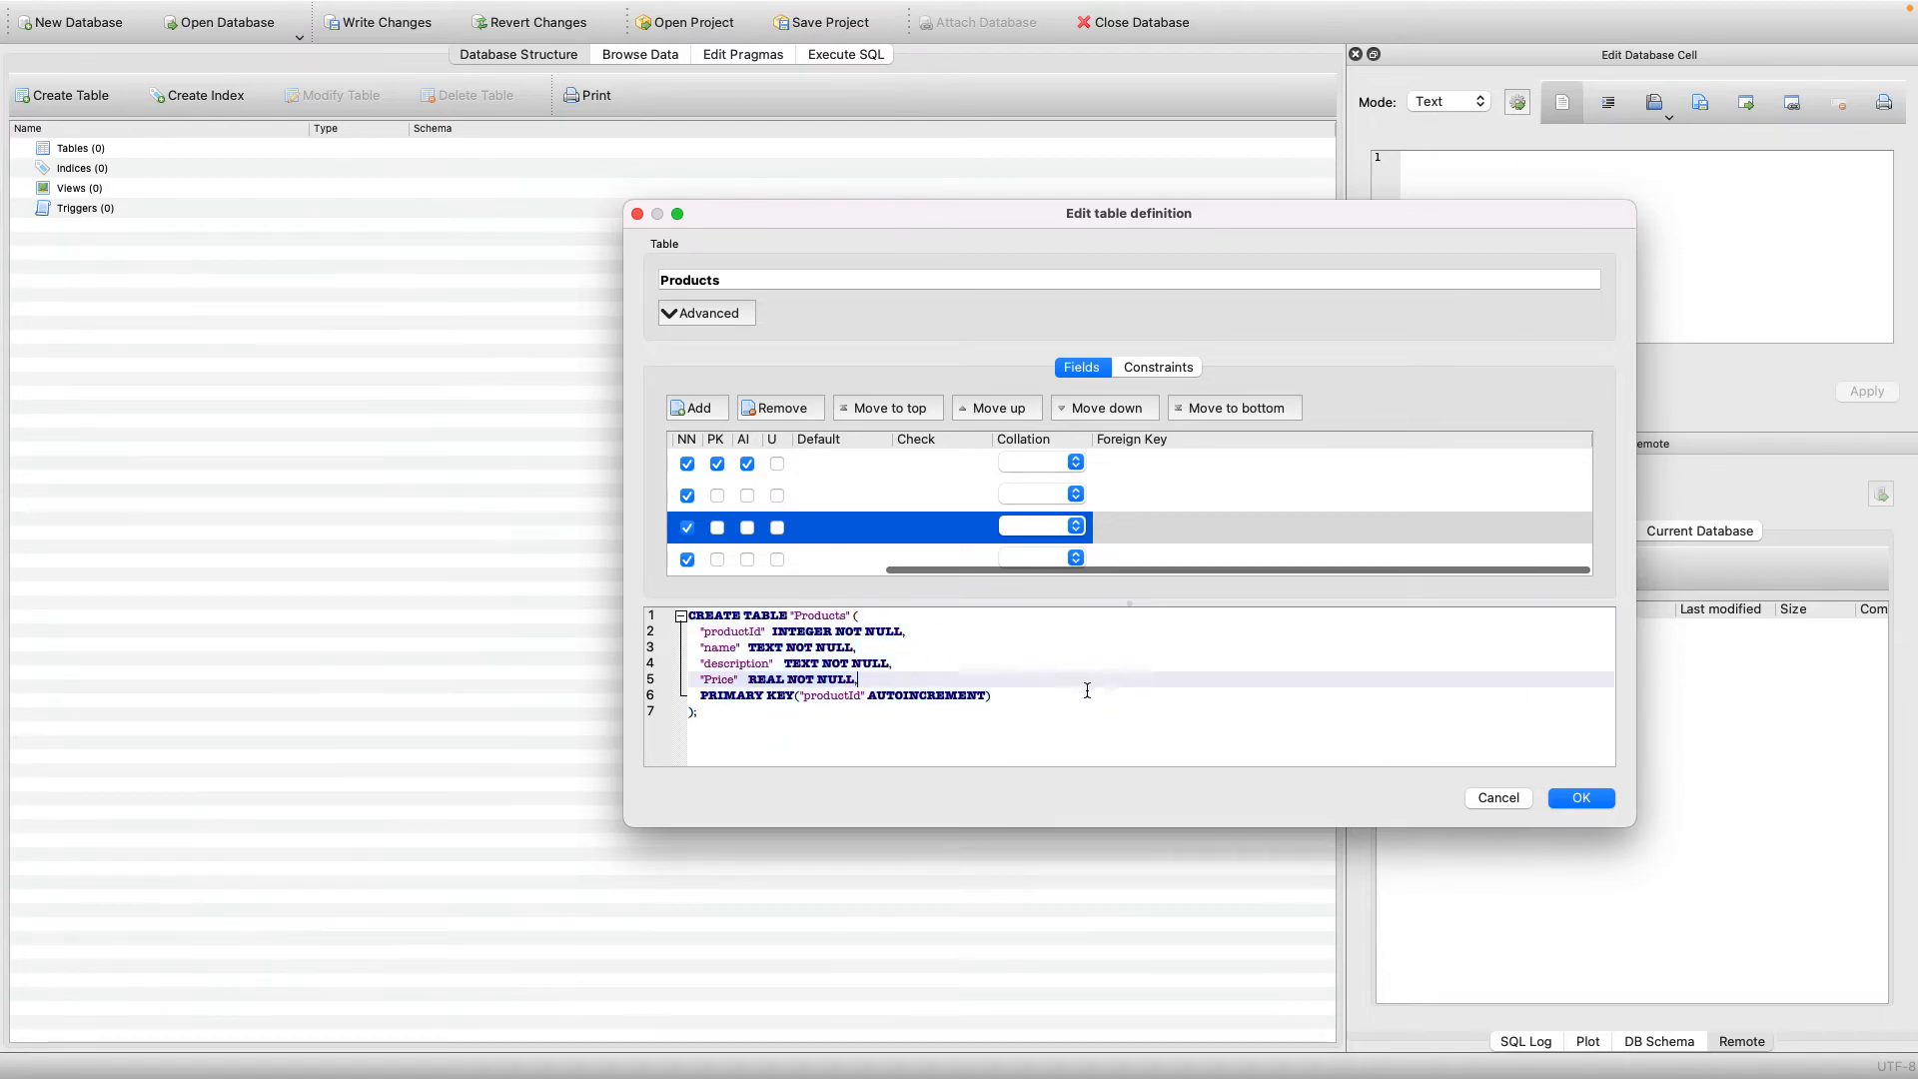
left_click(1572, 797)
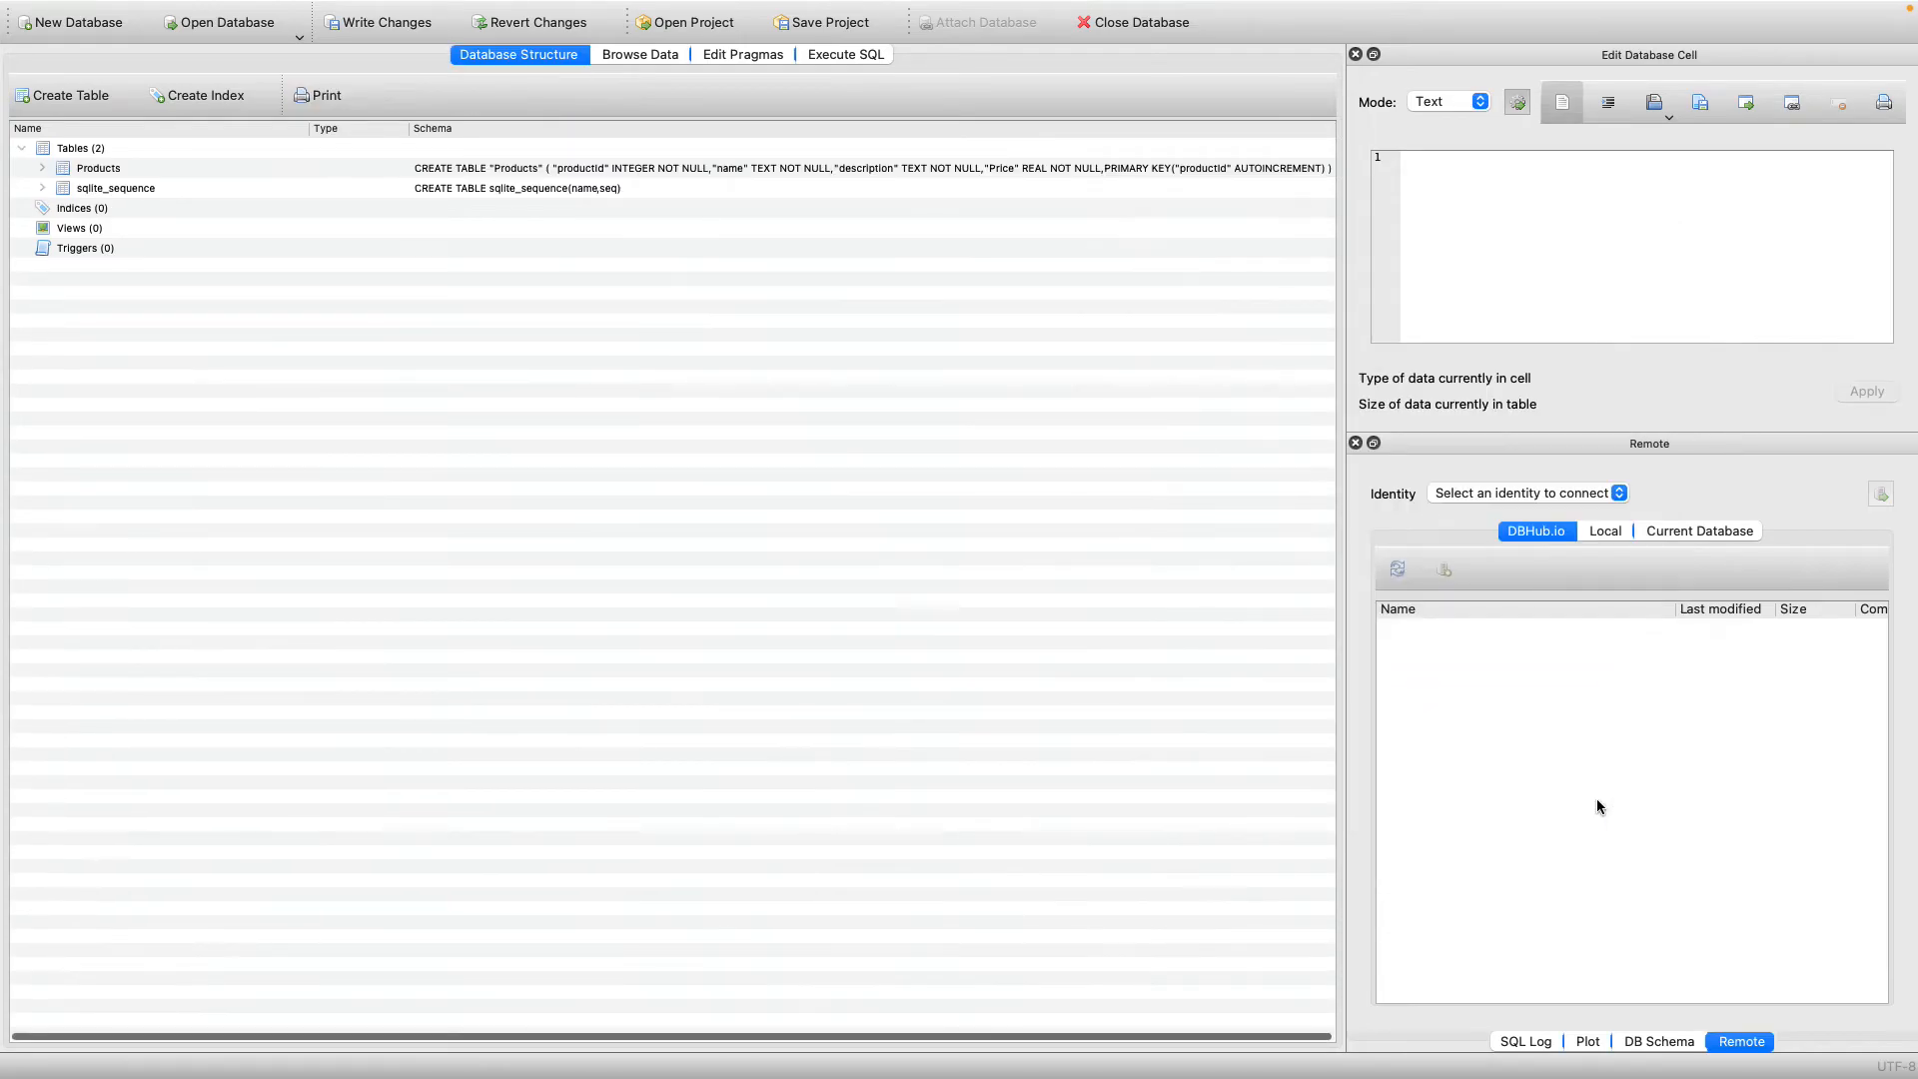
Expand the Products table in the database structure to inspect its fields and types.
left_click(44, 169)
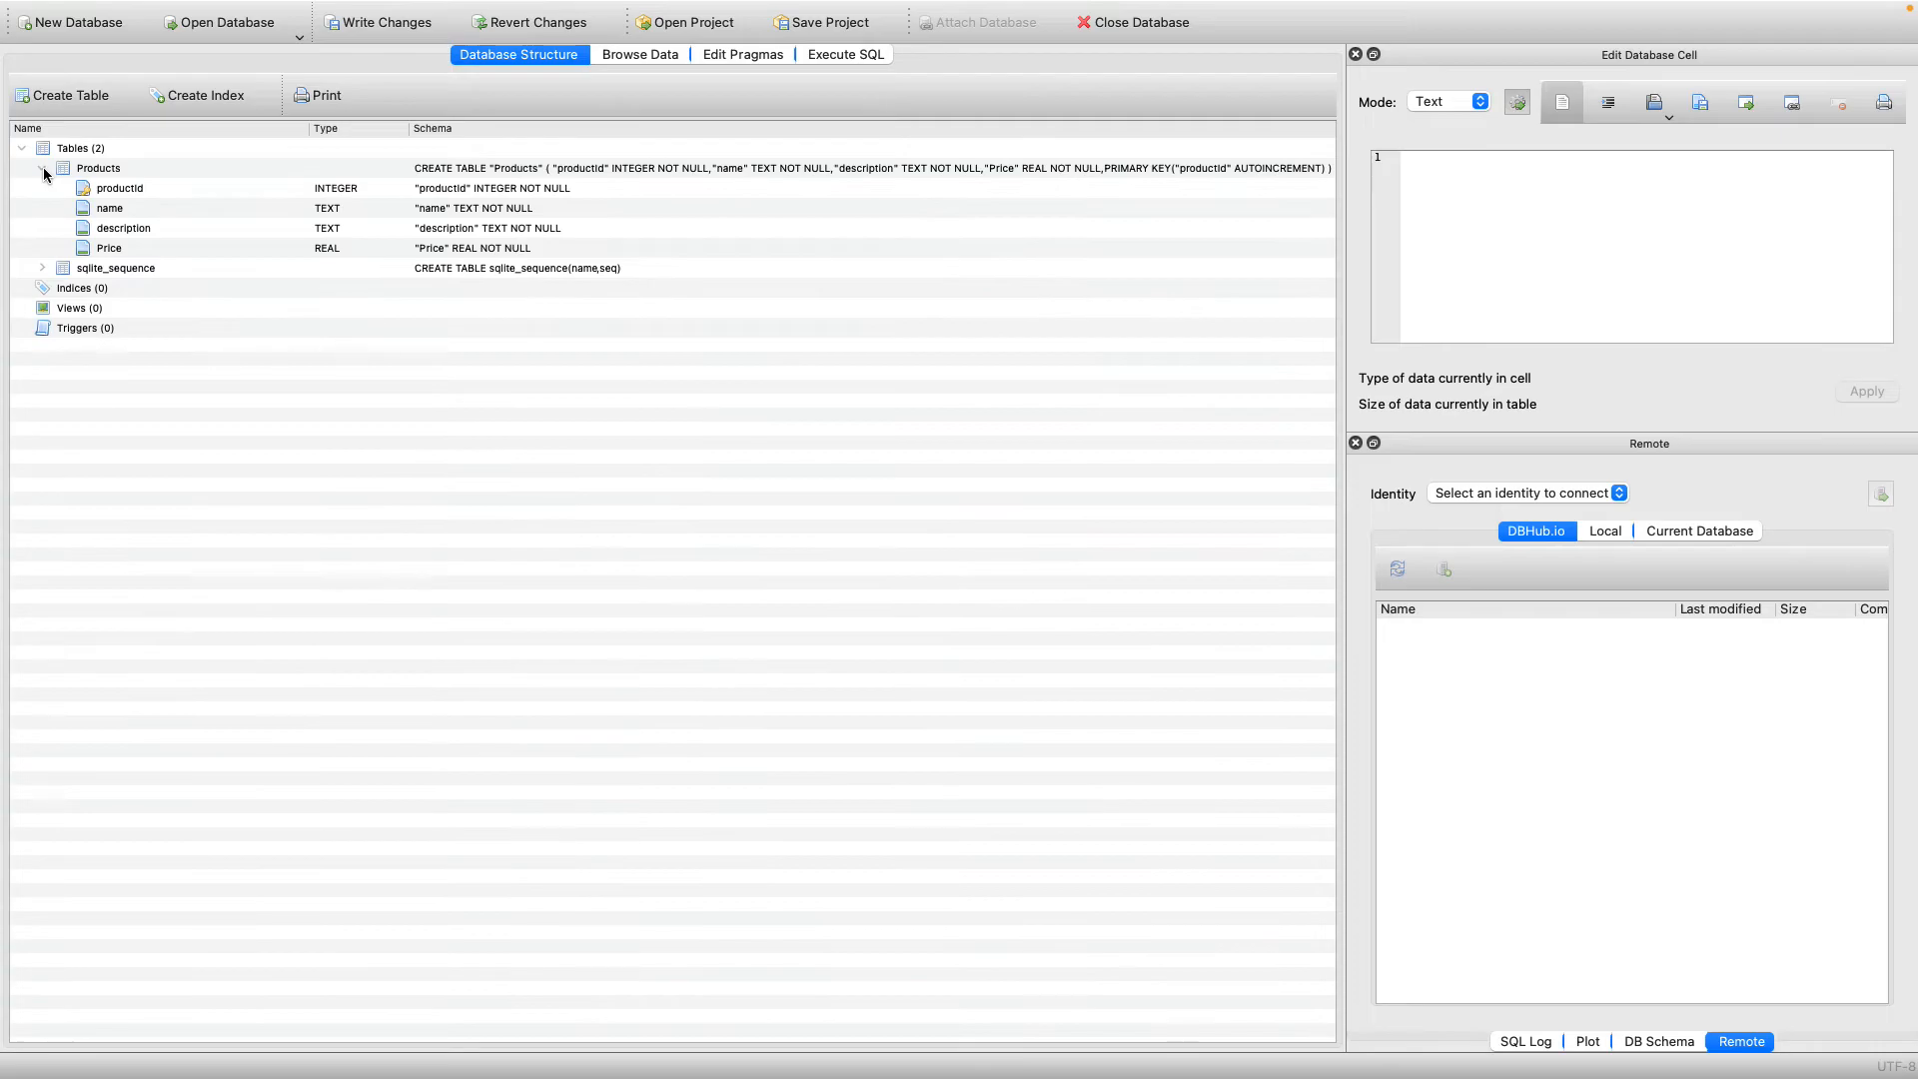
left_click(44, 168)
double_click(83, 168)
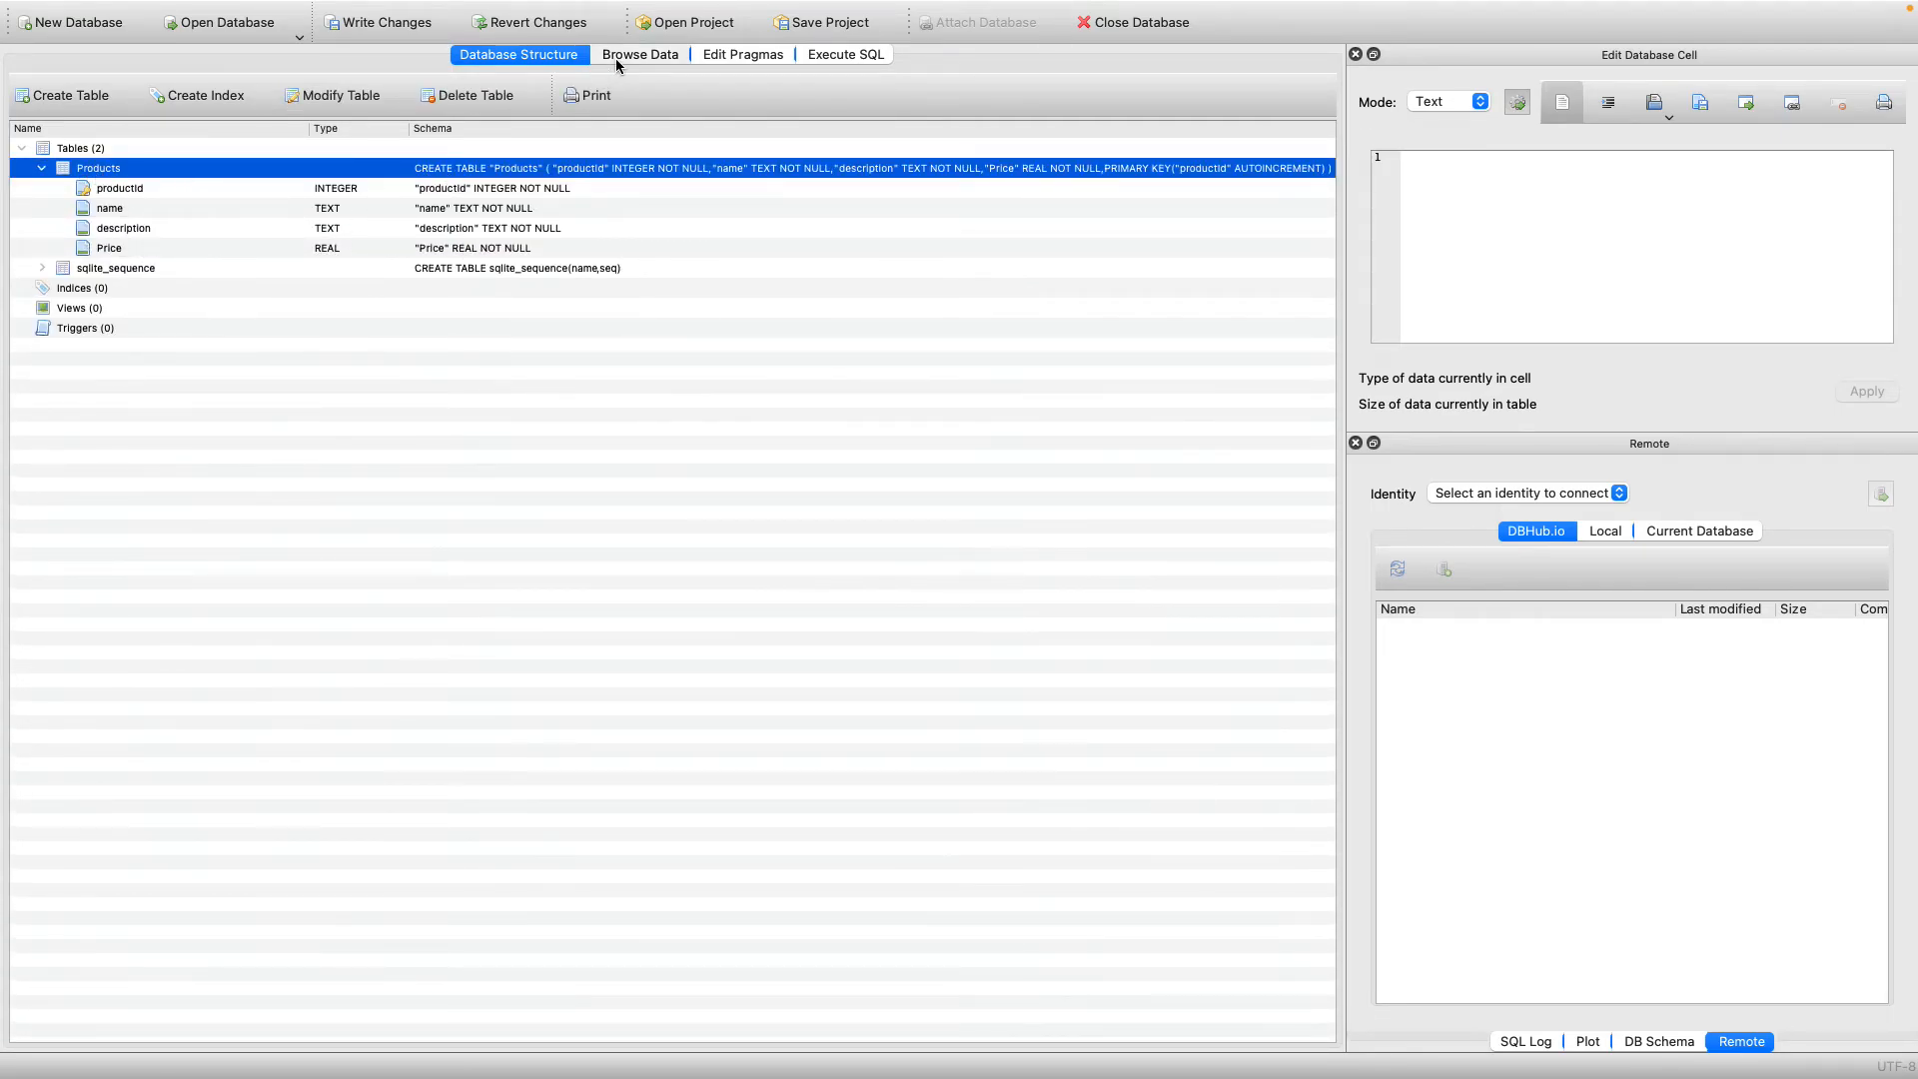
Browse the data of the Products table and look over its productId, name, description and Price columns.
left_click(649, 55)
left_click(22, 157)
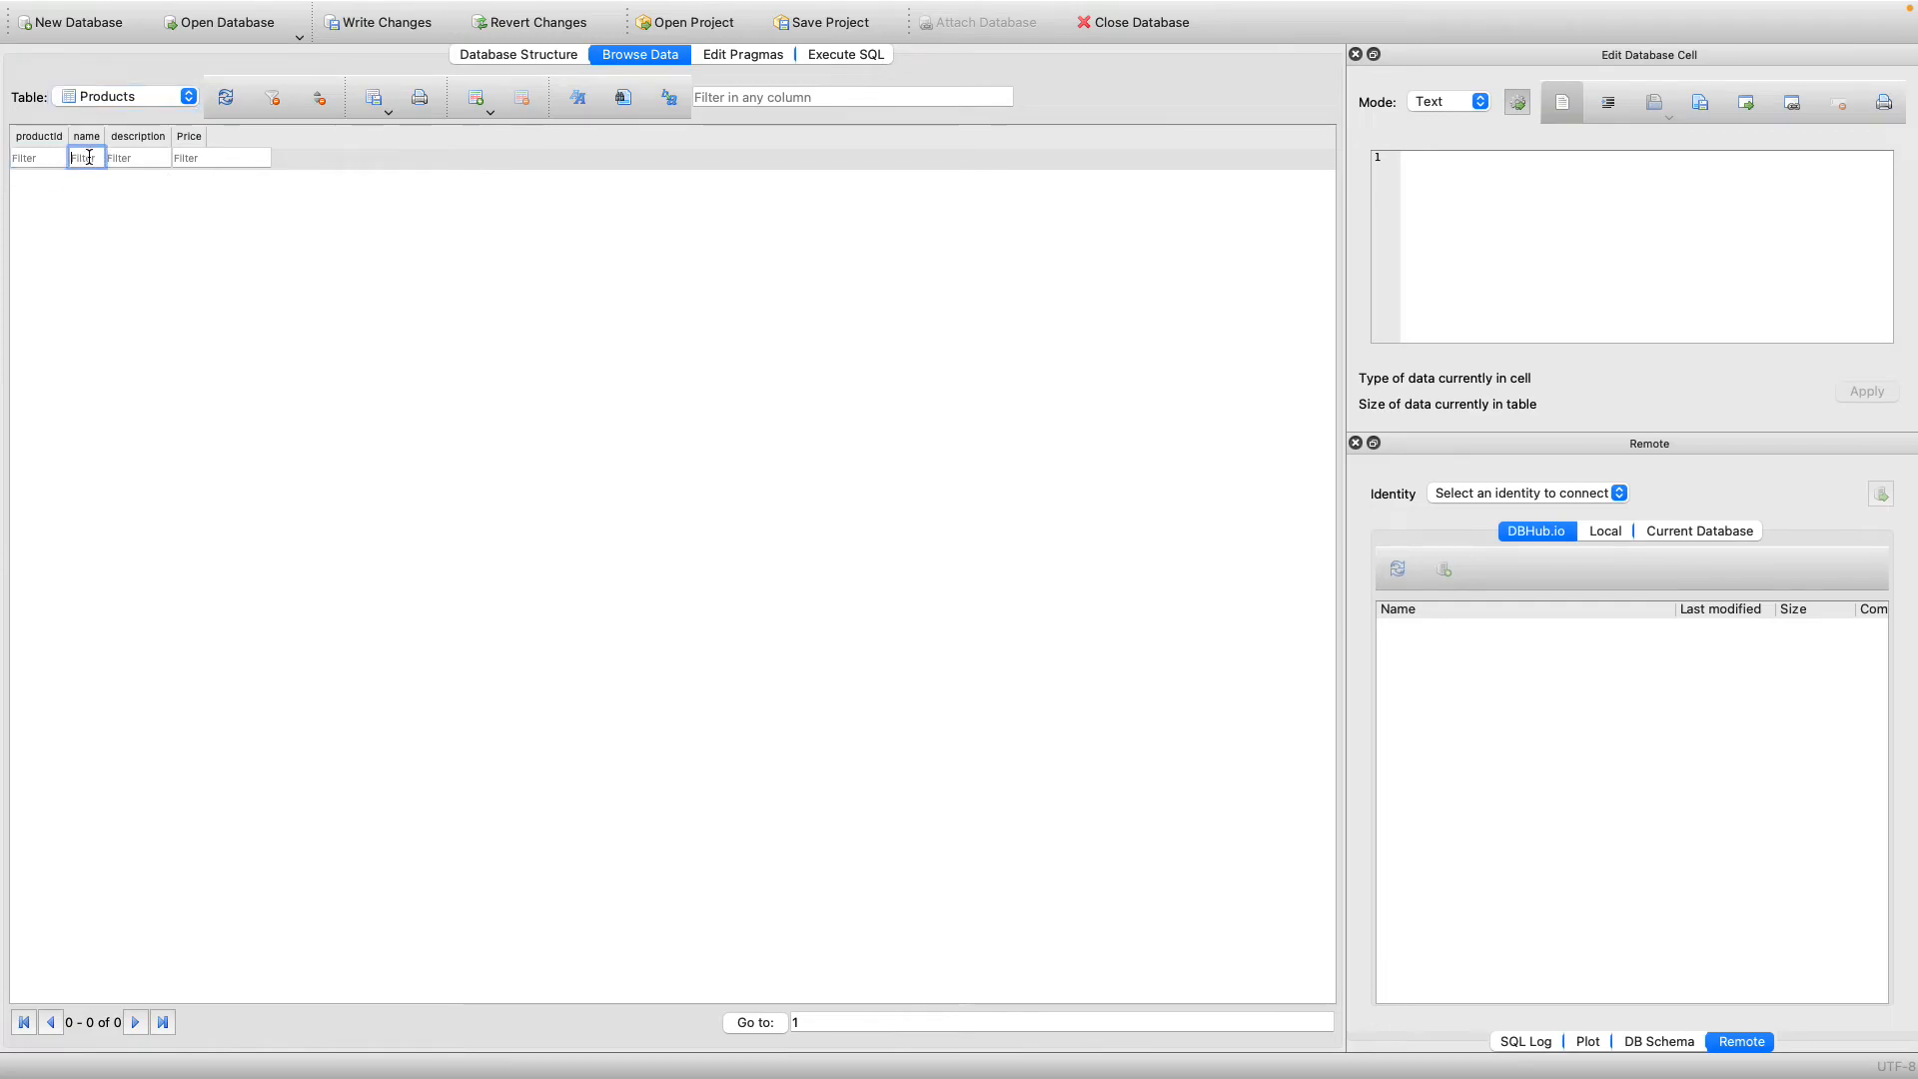
left_click(86, 160)
left_click(128, 160)
left_click(189, 157)
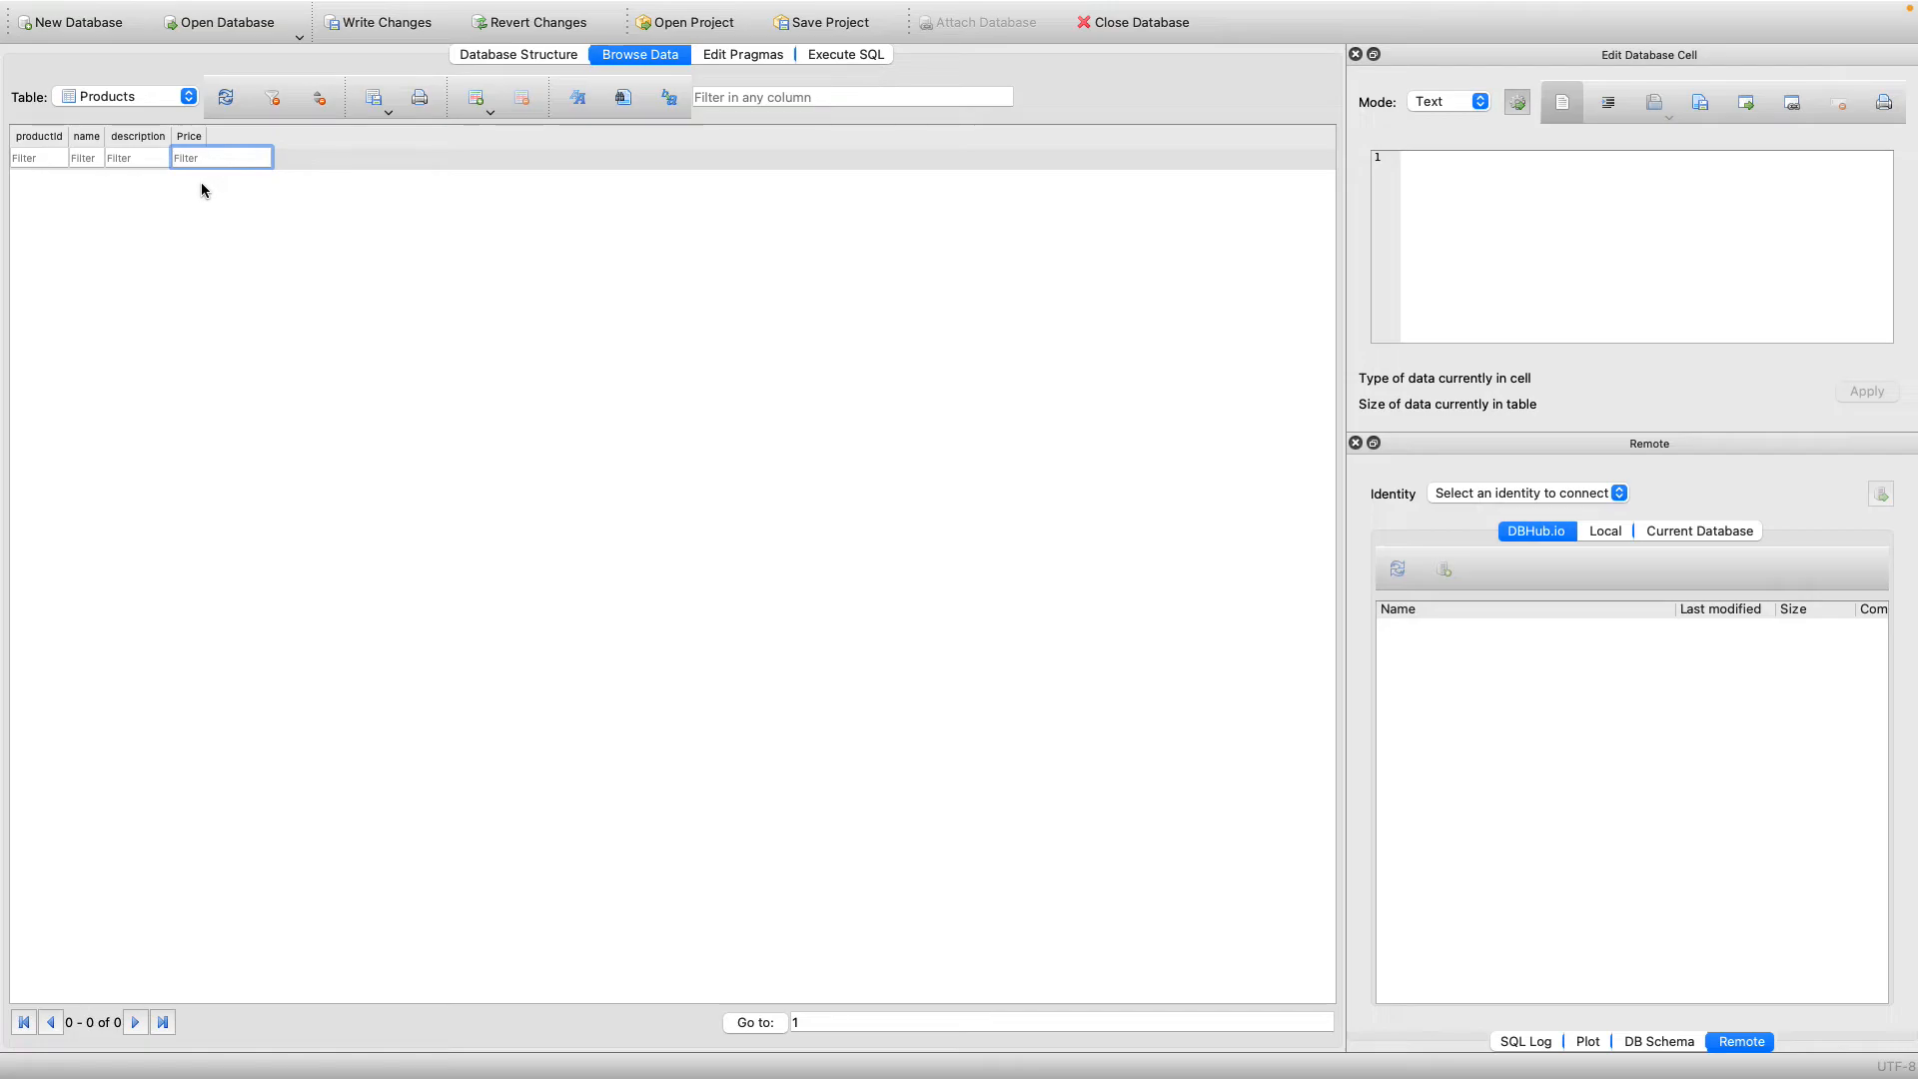
left_click(58, 159)
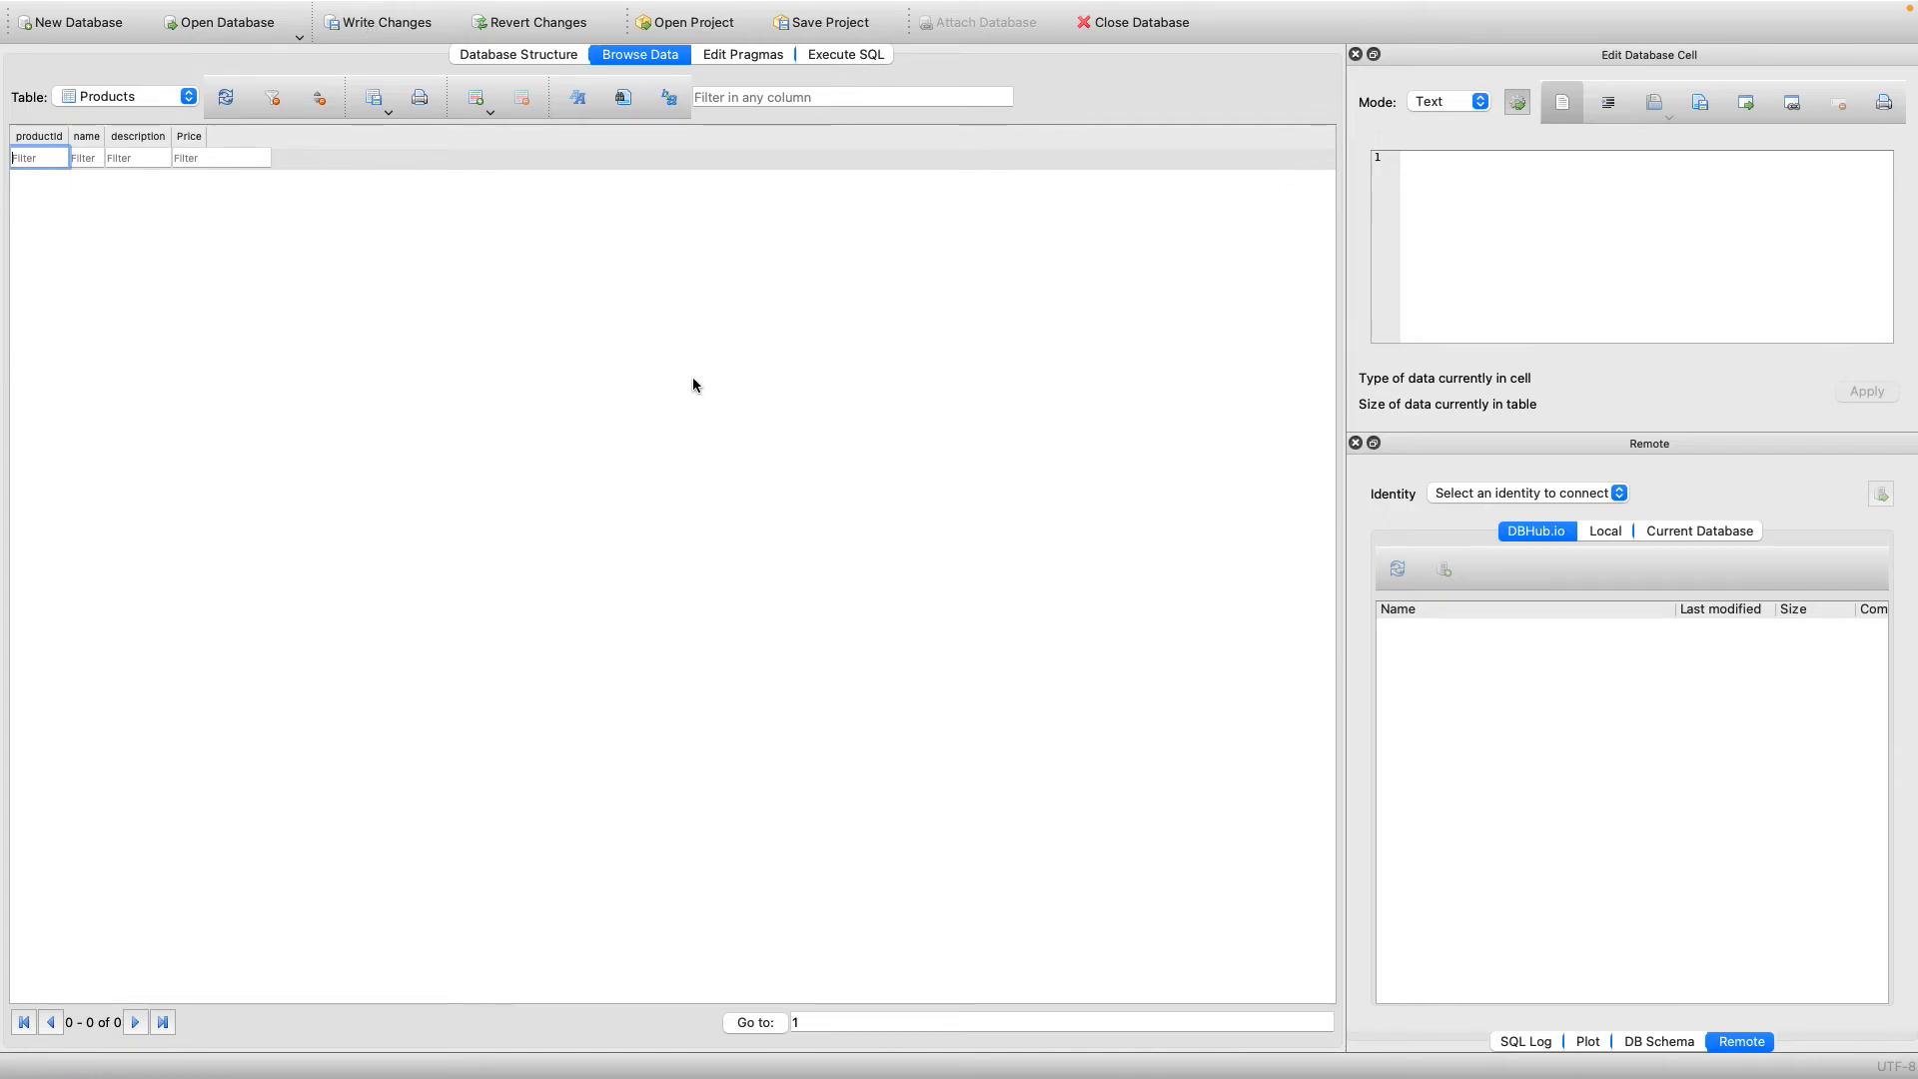
Open the SQL execution view and look at its results area.
left_click(842, 54)
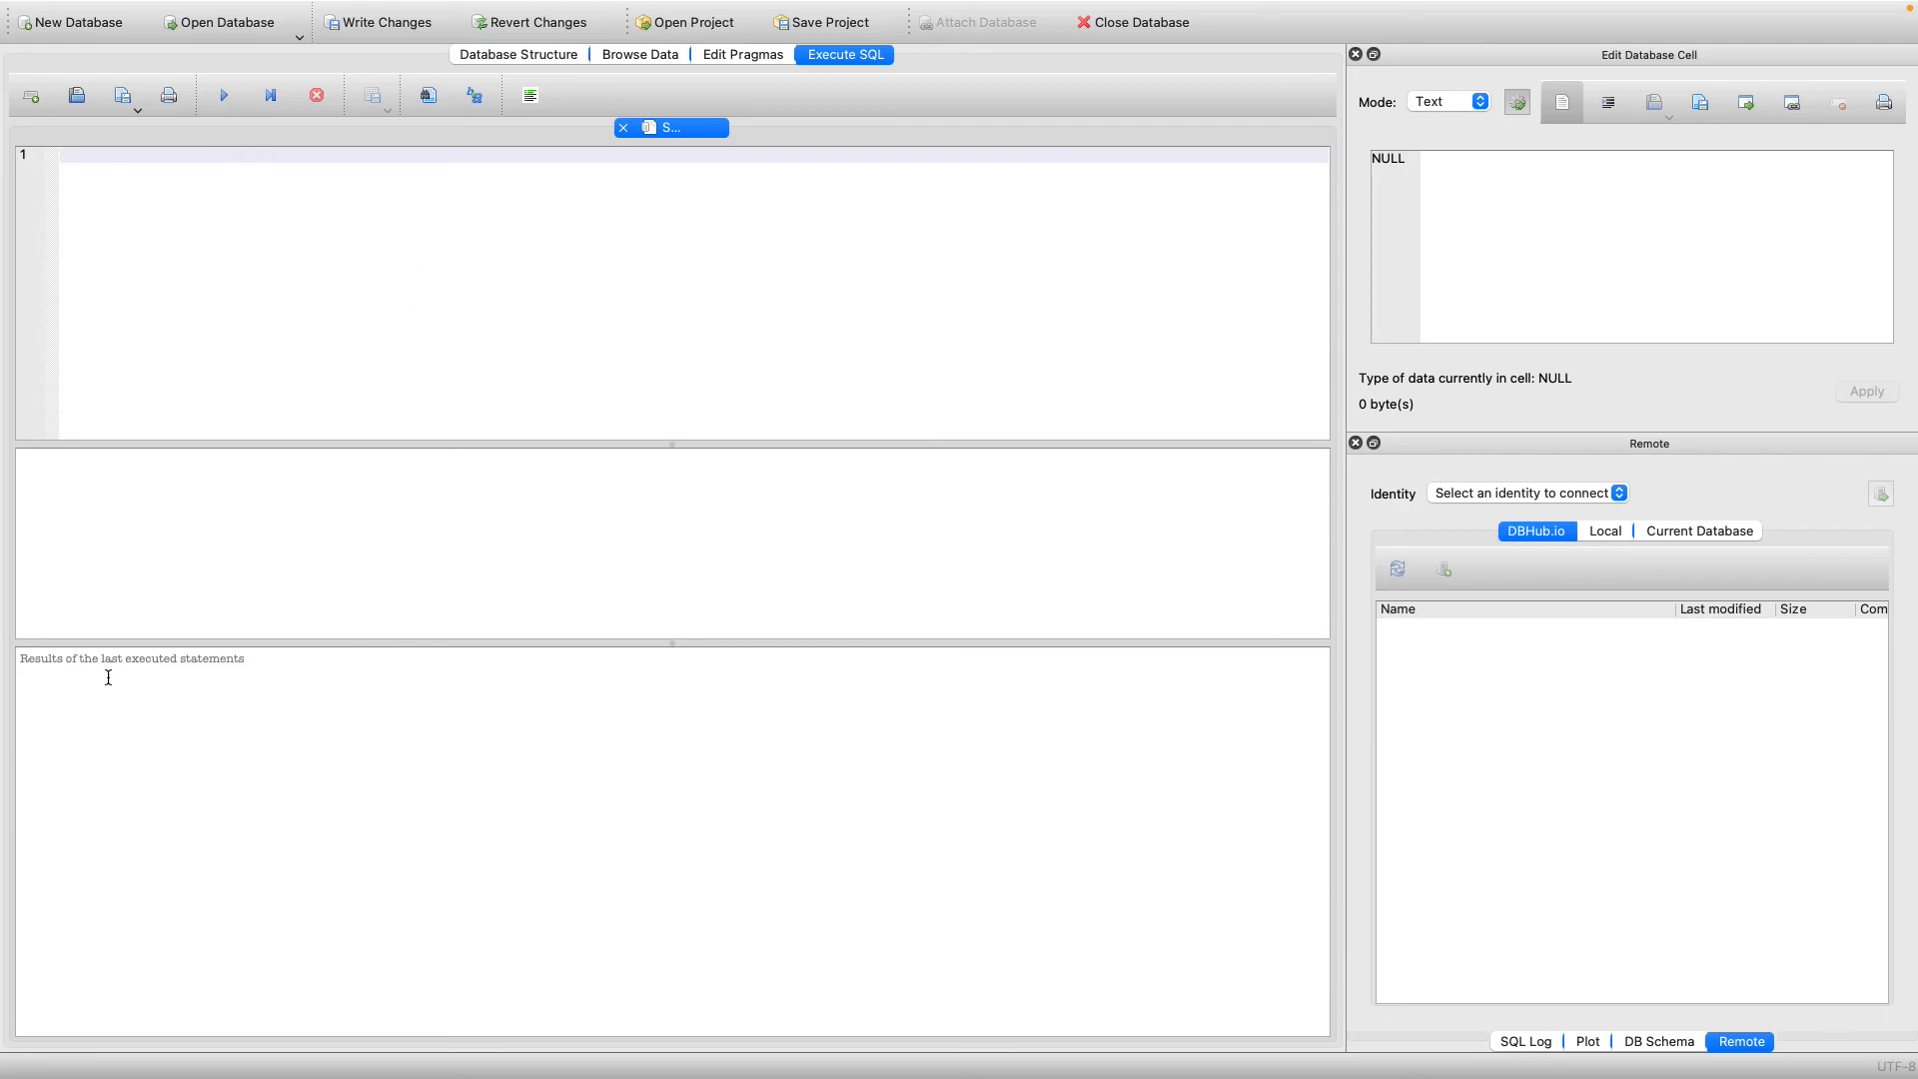
left_click(24, 656)
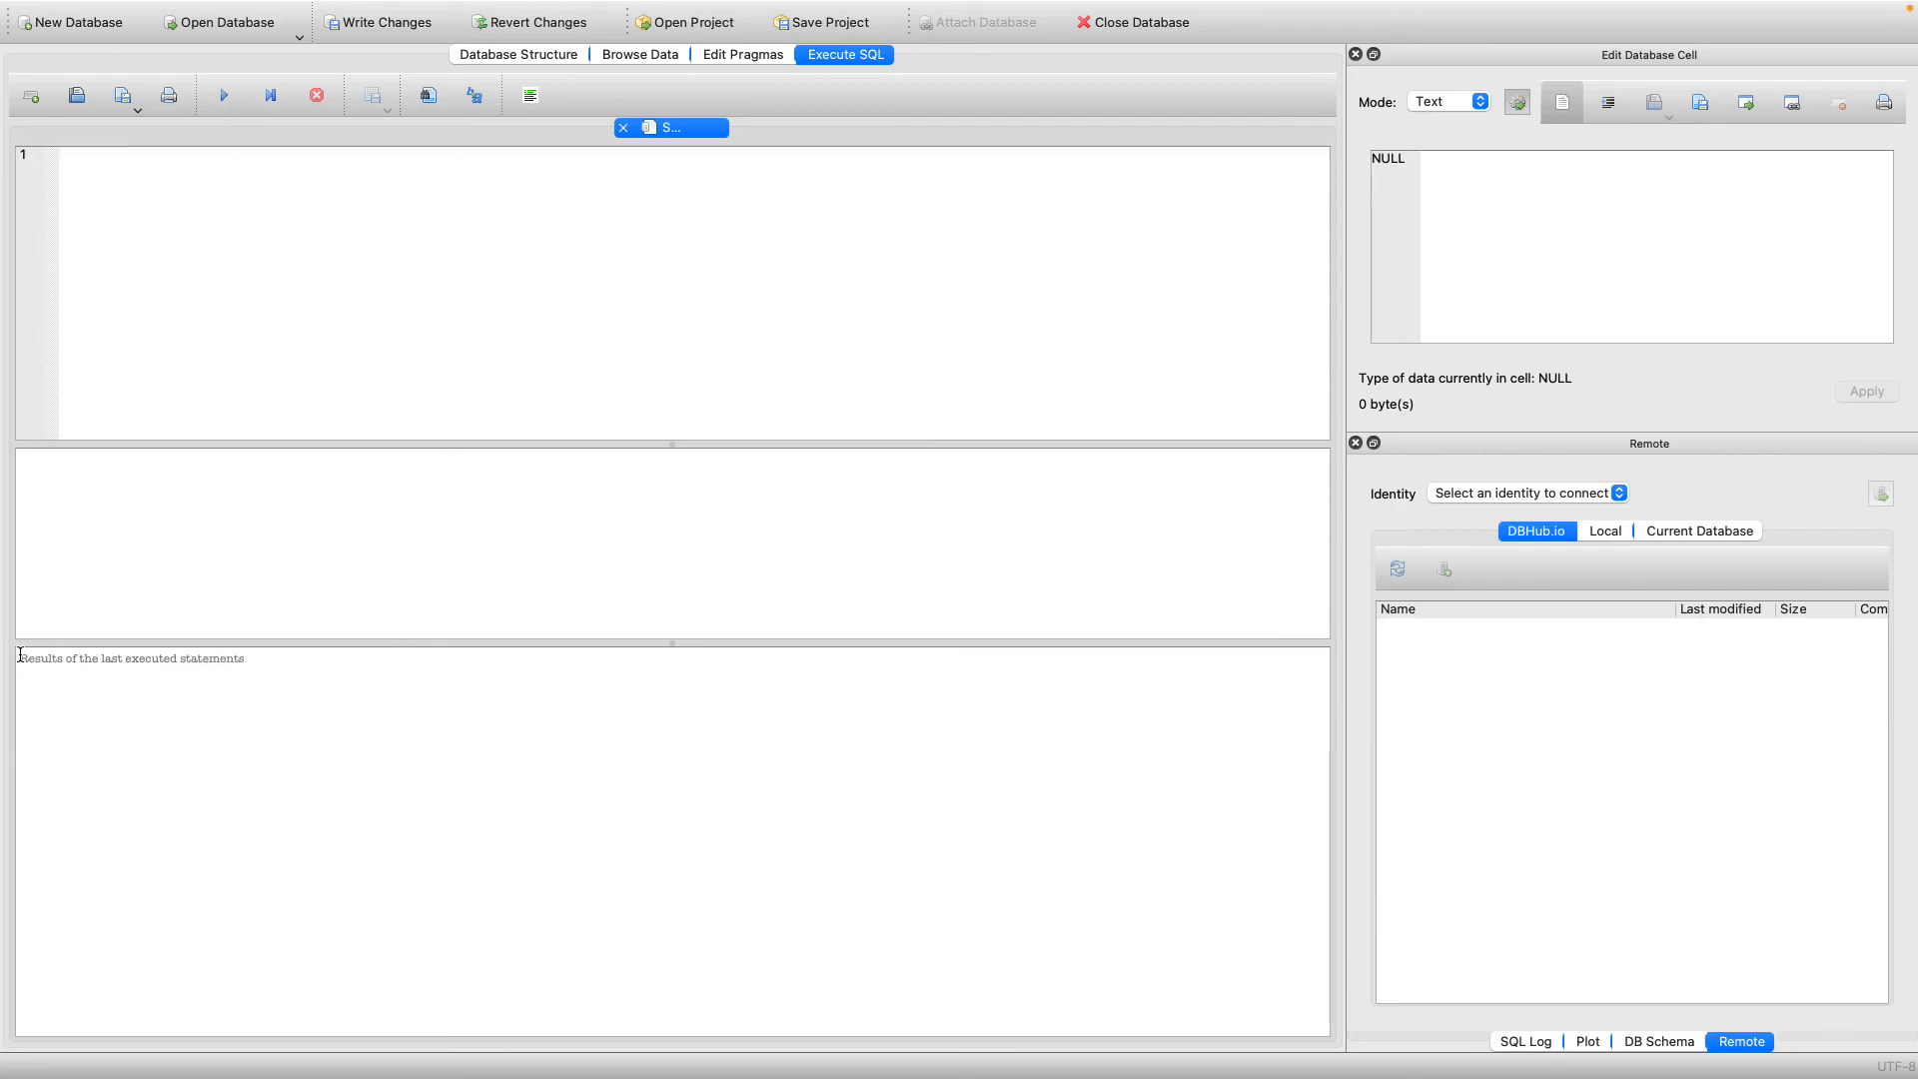